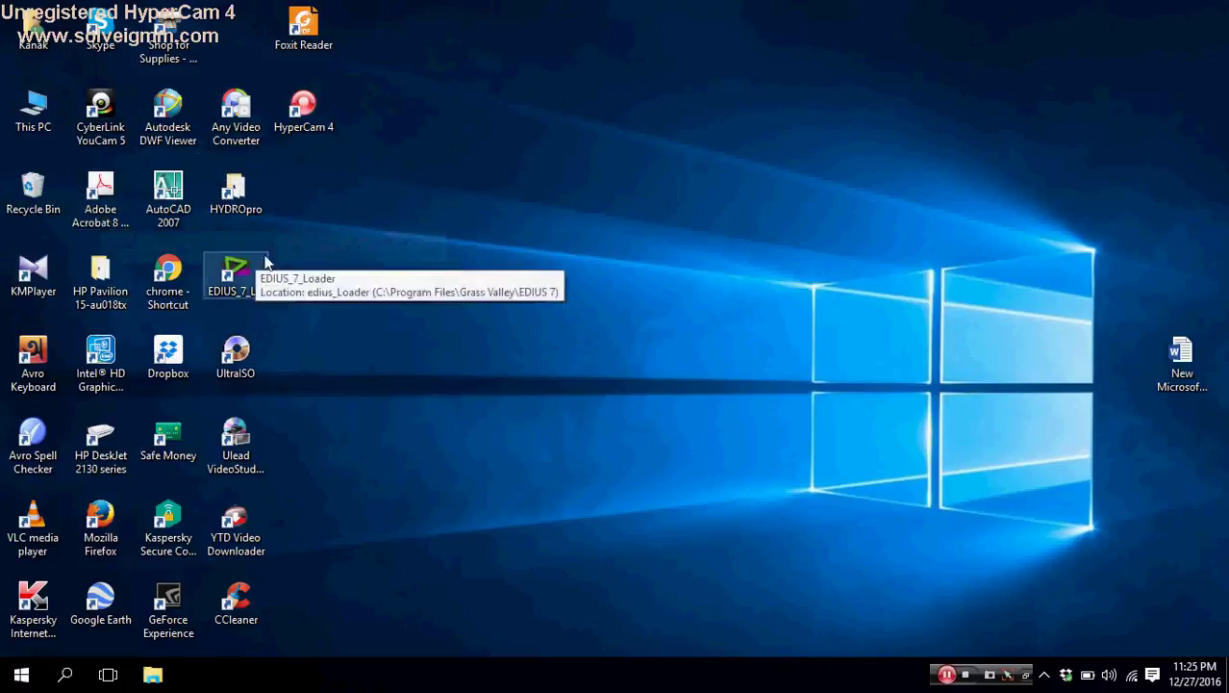
Step: Open the RS_Final Syllabus document from the Dropbox folder MSGED, MSGED 1st Semester Class Lecture All, MSGED 505_RS
double_click(154, 372)
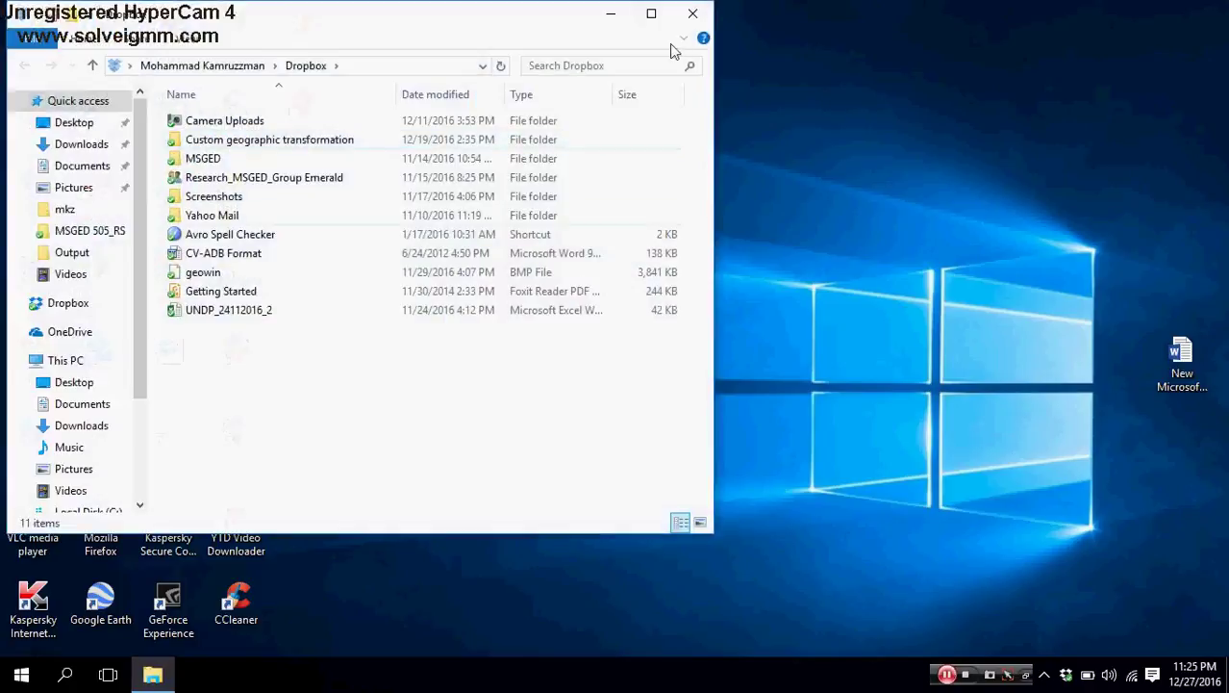
click(652, 14)
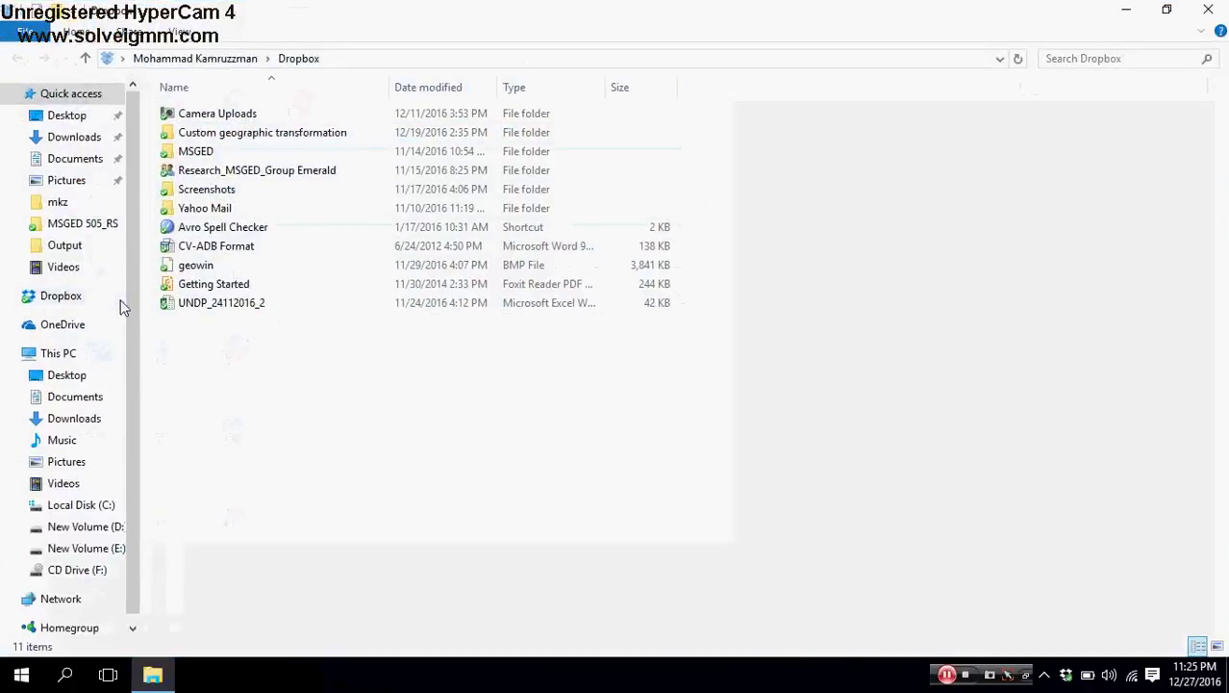
double_click(204, 152)
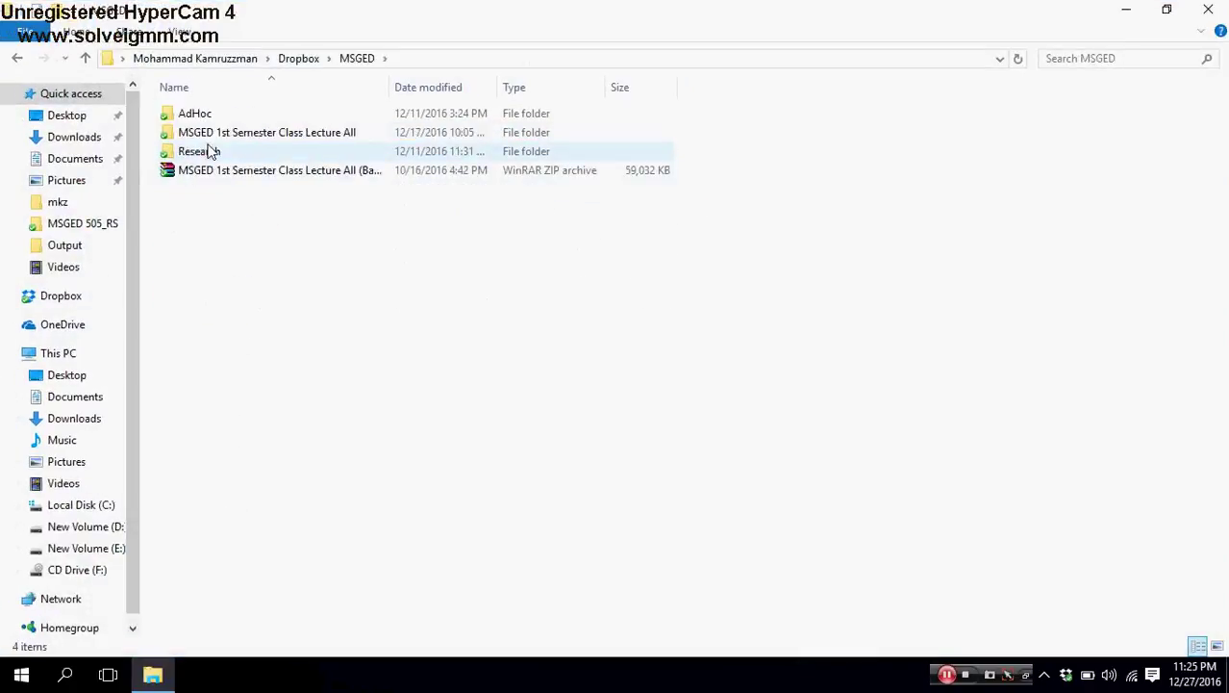
double_click(209, 140)
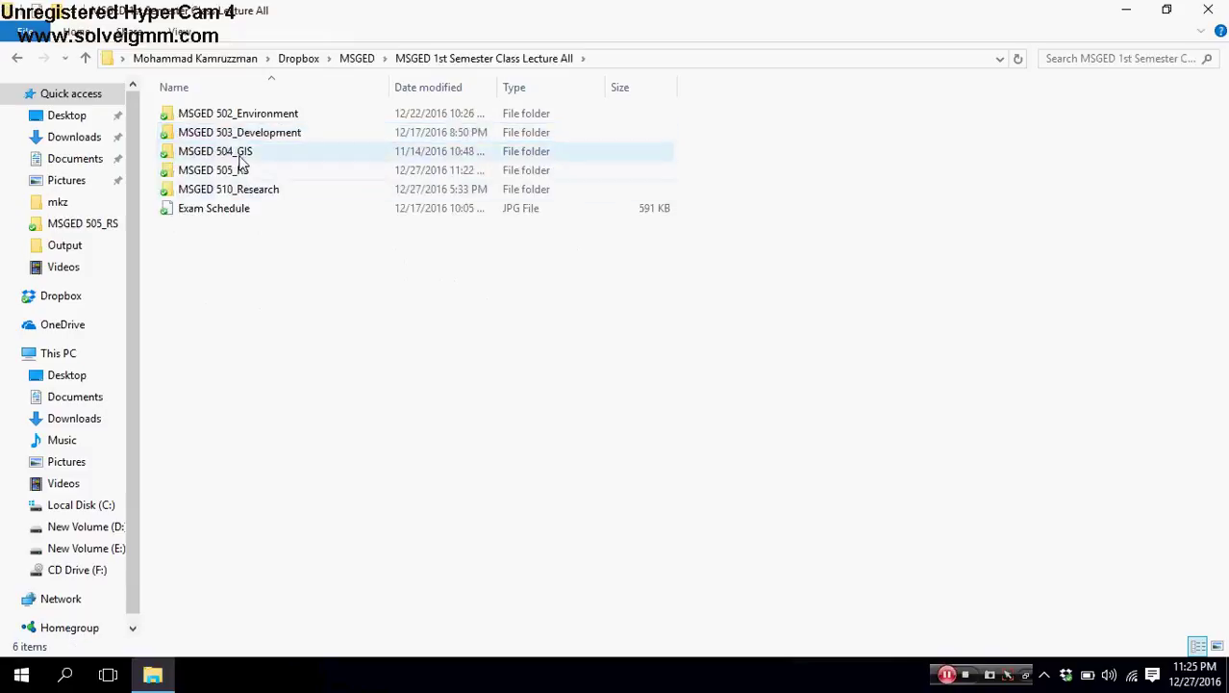
double_click(214, 170)
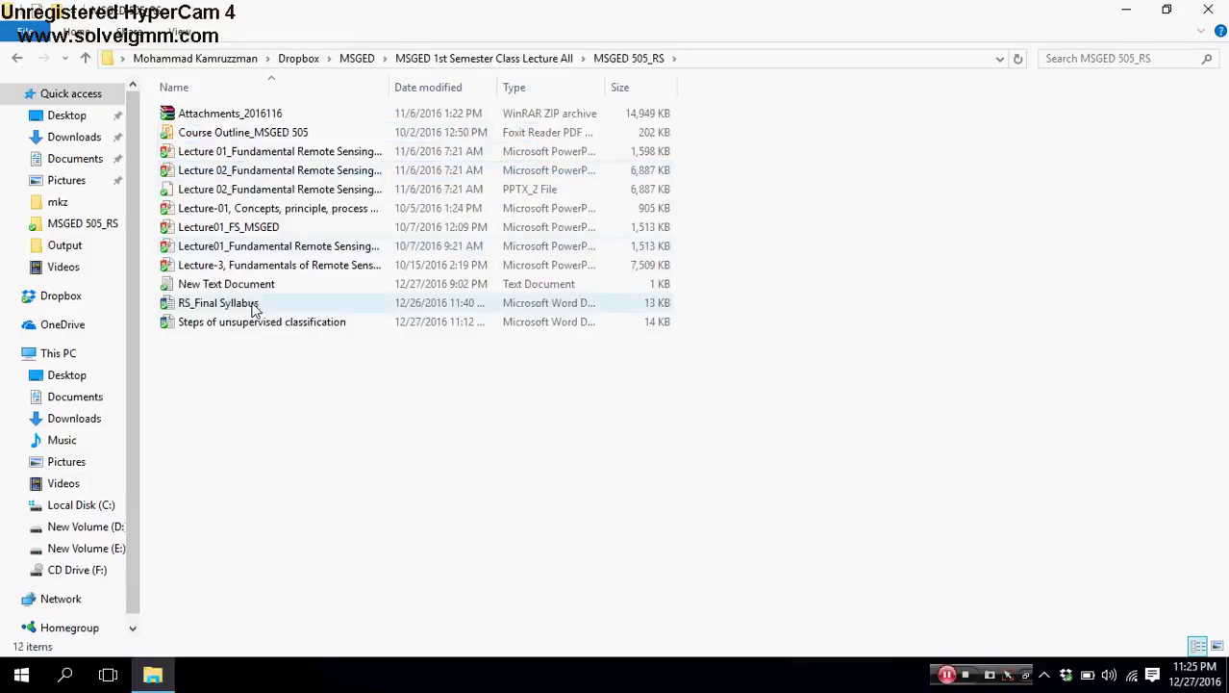
double_click(250, 306)
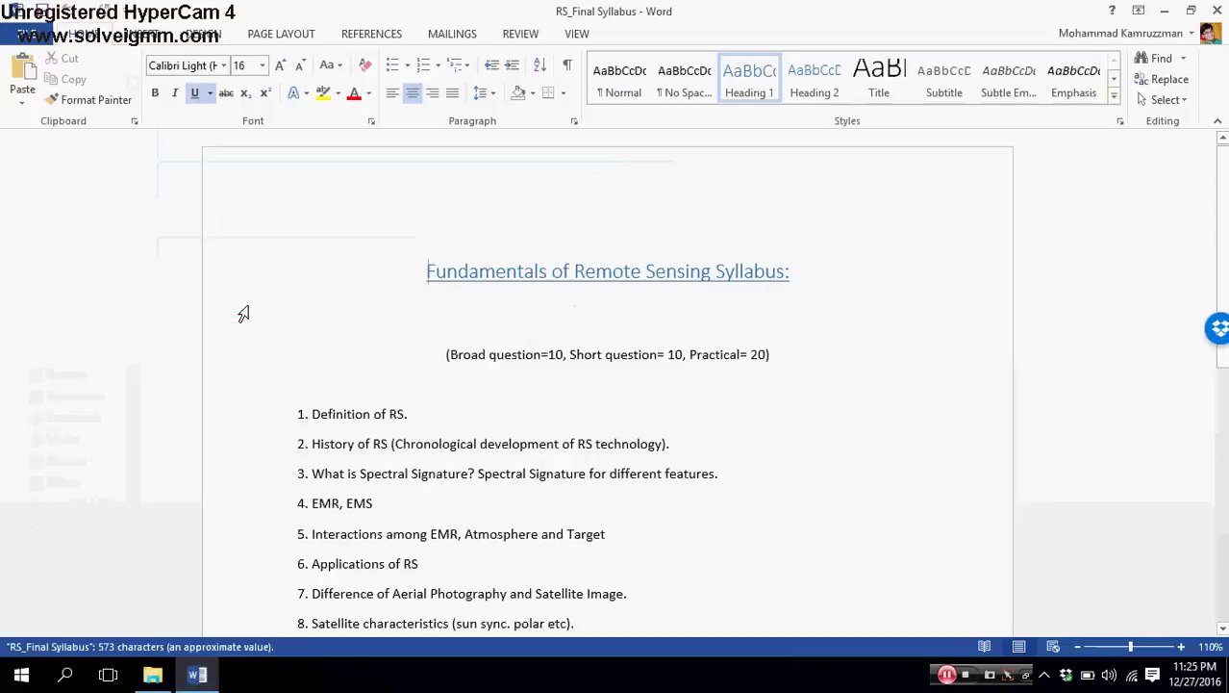
Step: Review the Practical topics at the end of the syllabus, especially unsupervised classification and feature identification
scroll(243, 313, down, 3)
scroll(244, 314, down, 5)
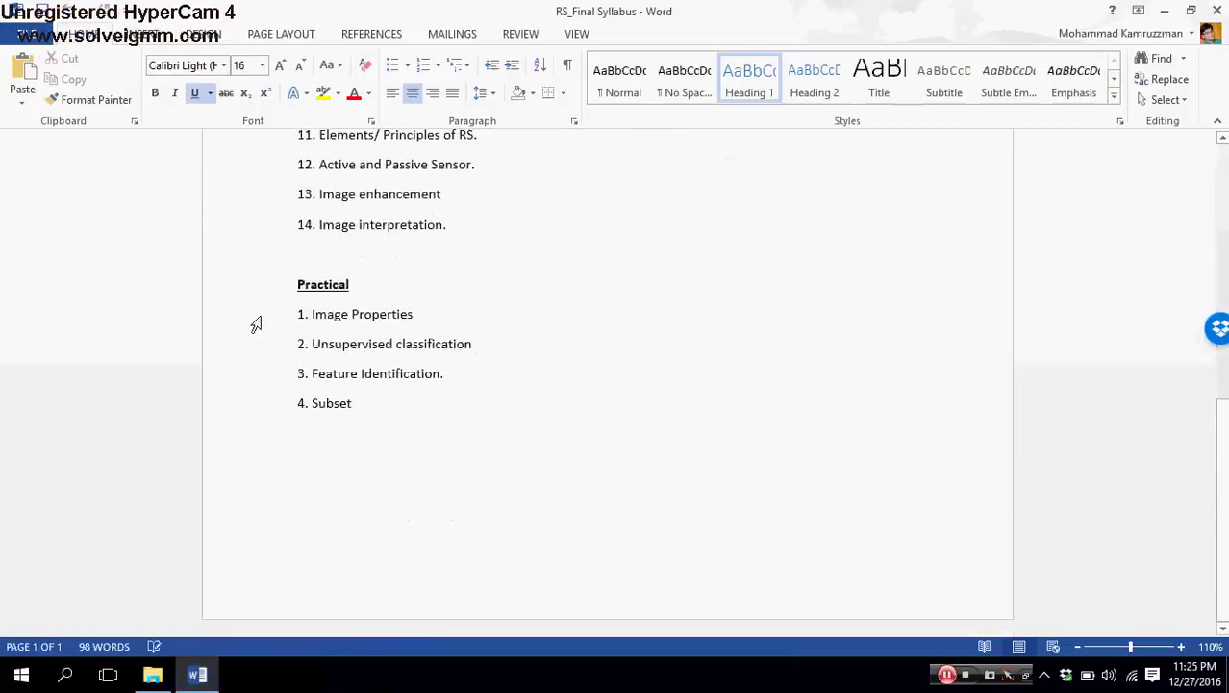
drag(415, 313, 298, 312)
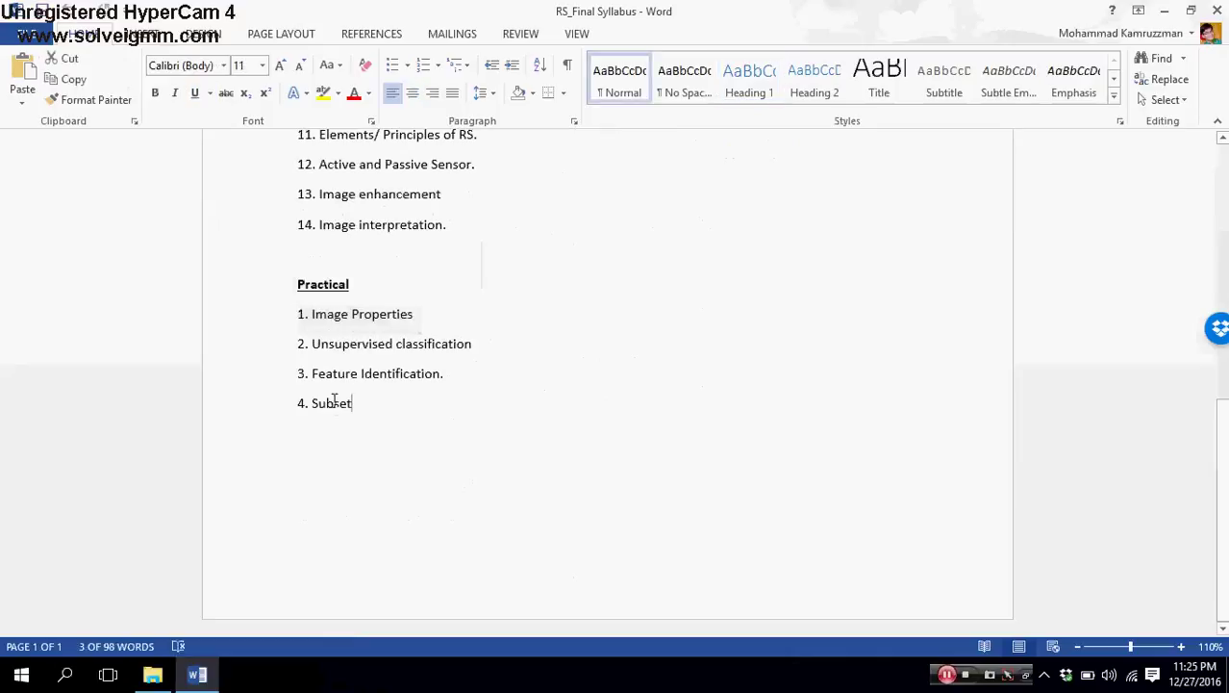
drag(370, 410, 306, 374)
click(412, 303)
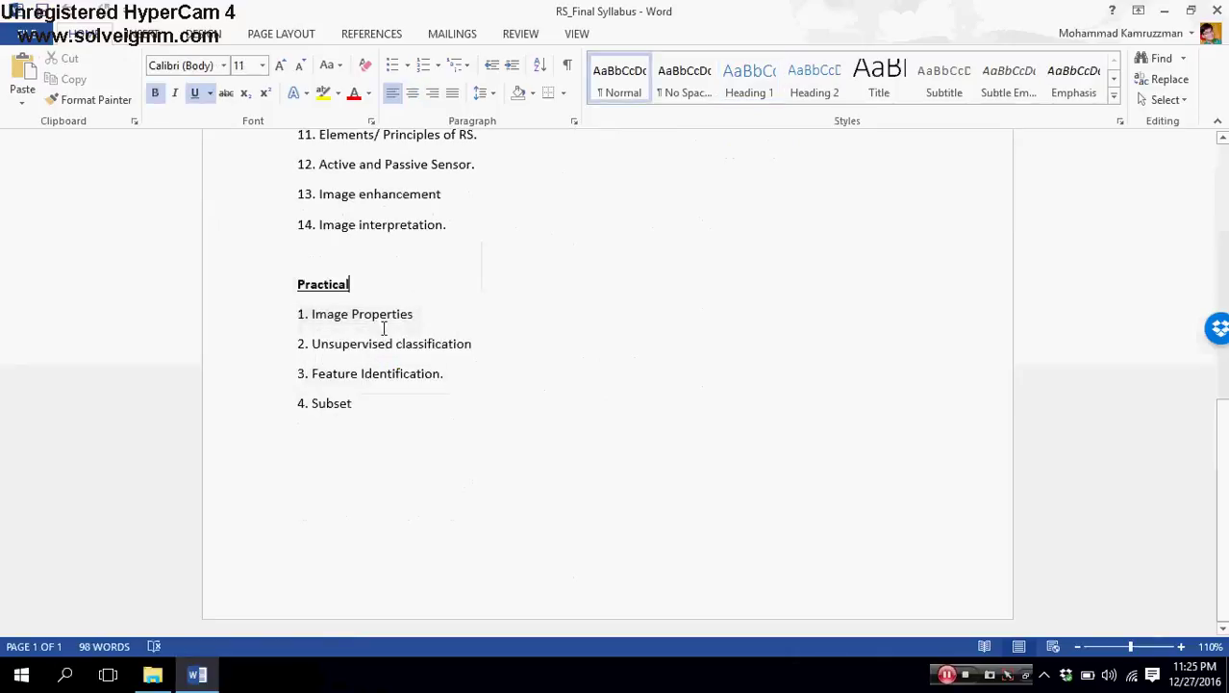
drag(448, 377, 300, 354)
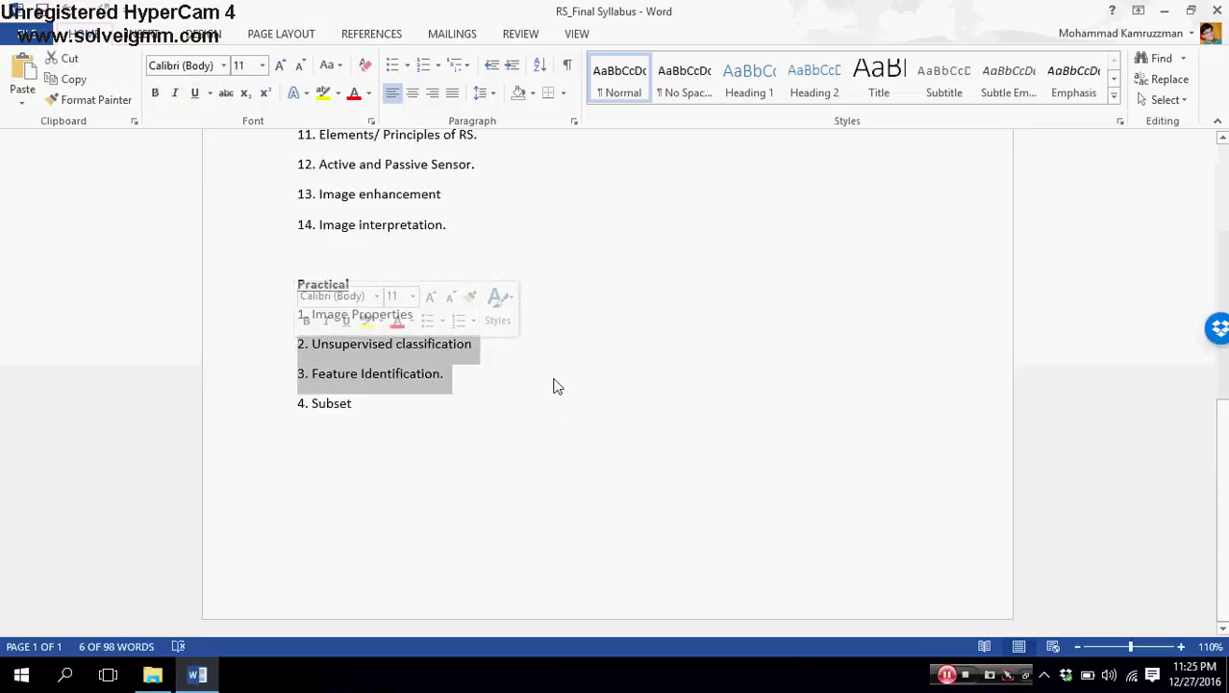
click(457, 375)
drag(458, 378, 291, 349)
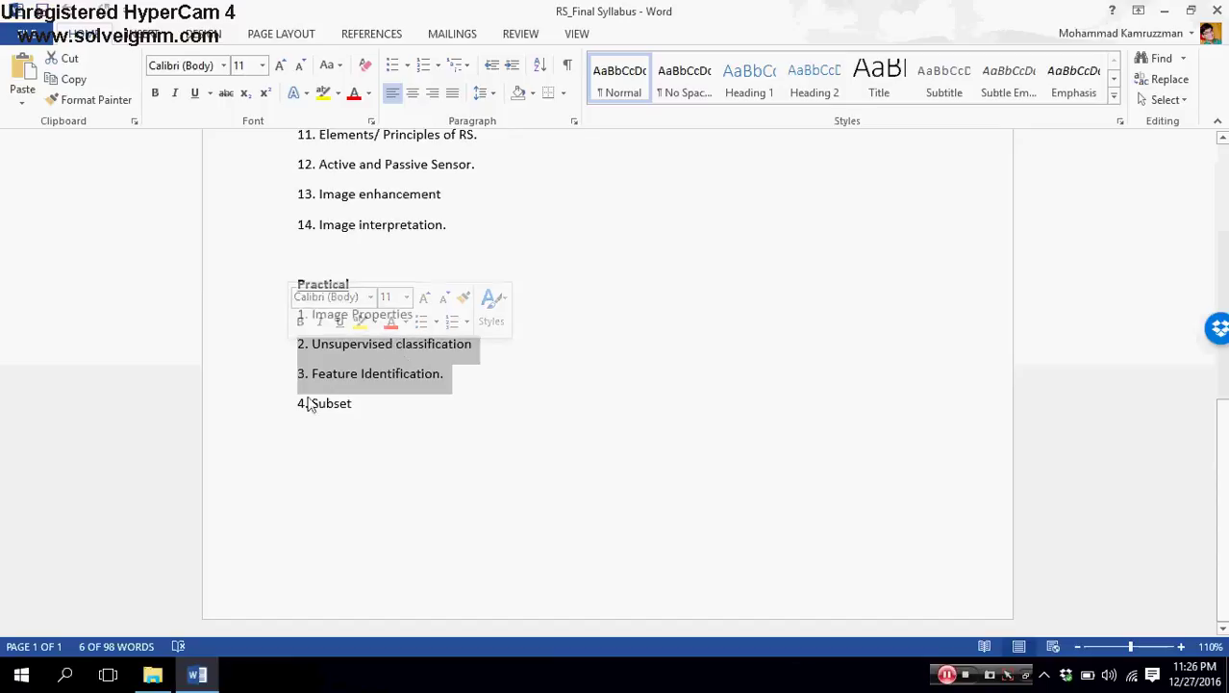
click(474, 379)
drag(449, 375, 477, 364)
click(473, 376)
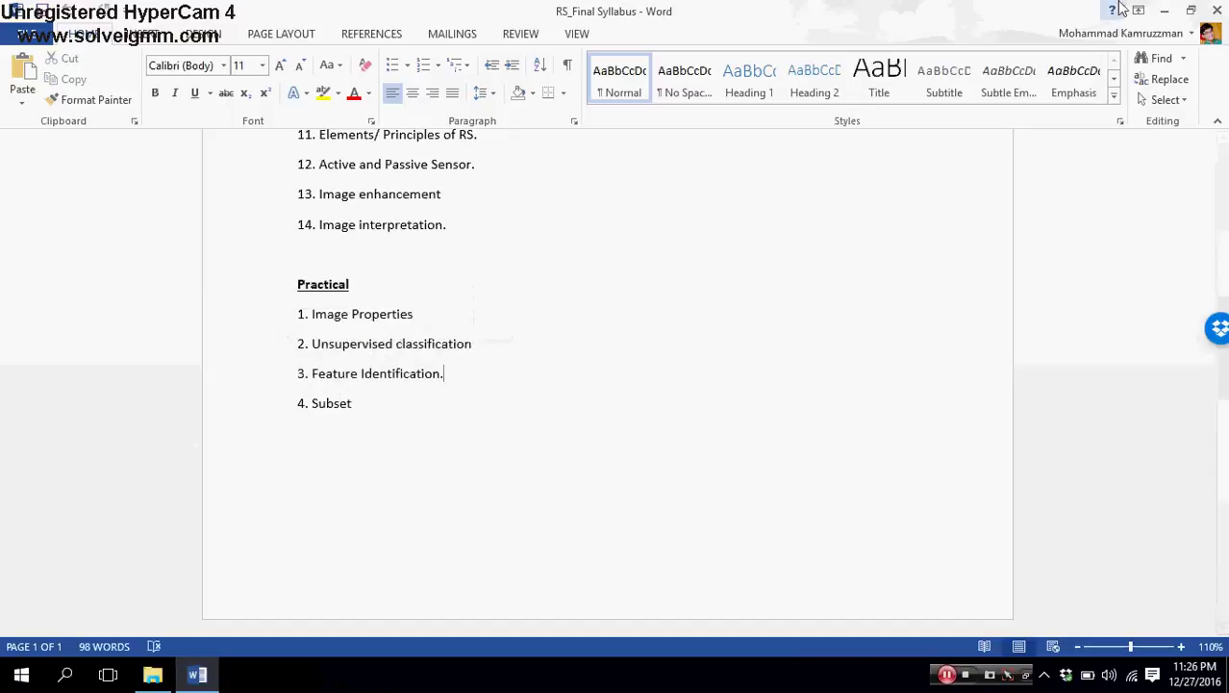
Step: Close the syllabus, then open the Steps of unsupervised classification document and review its list of unsupervised classification steps
click(1165, 11)
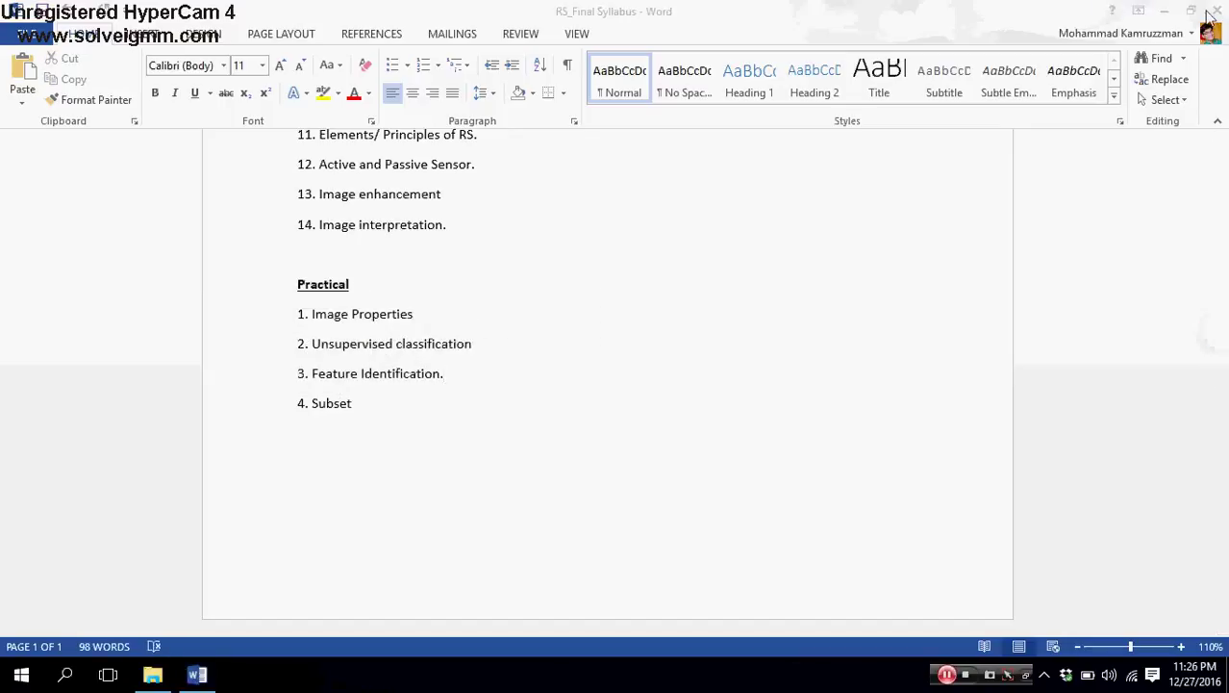
click(1210, 13)
double_click(266, 331)
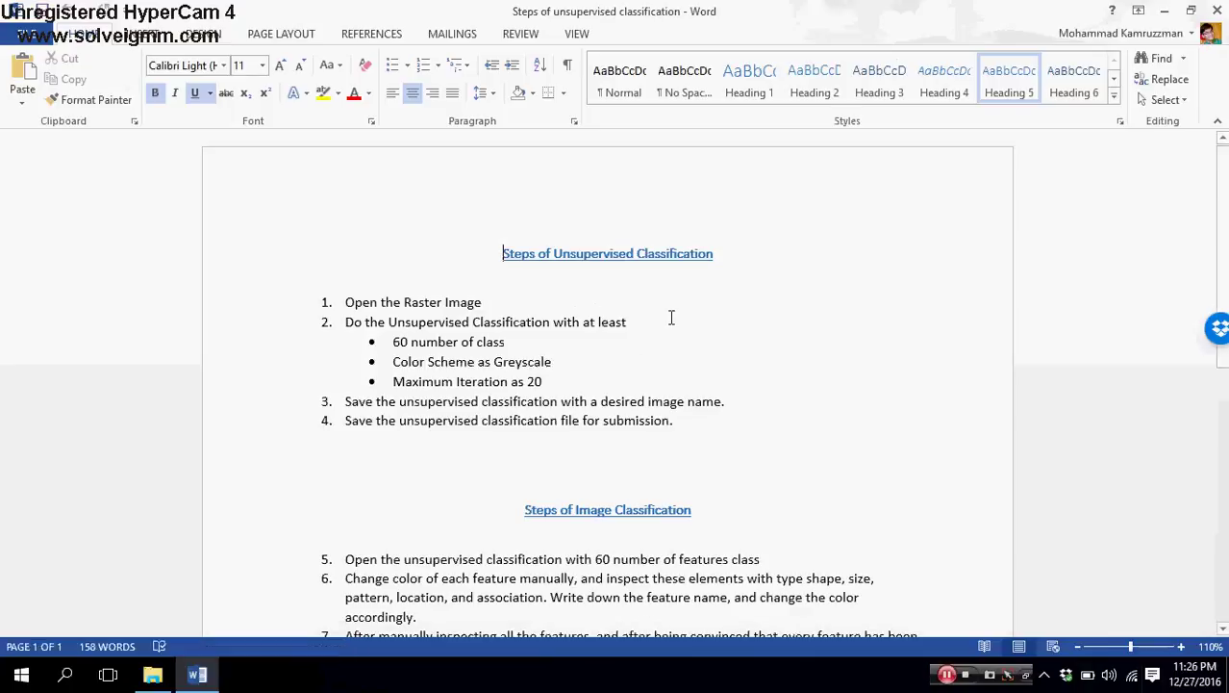
scroll(672, 318, down, 2)
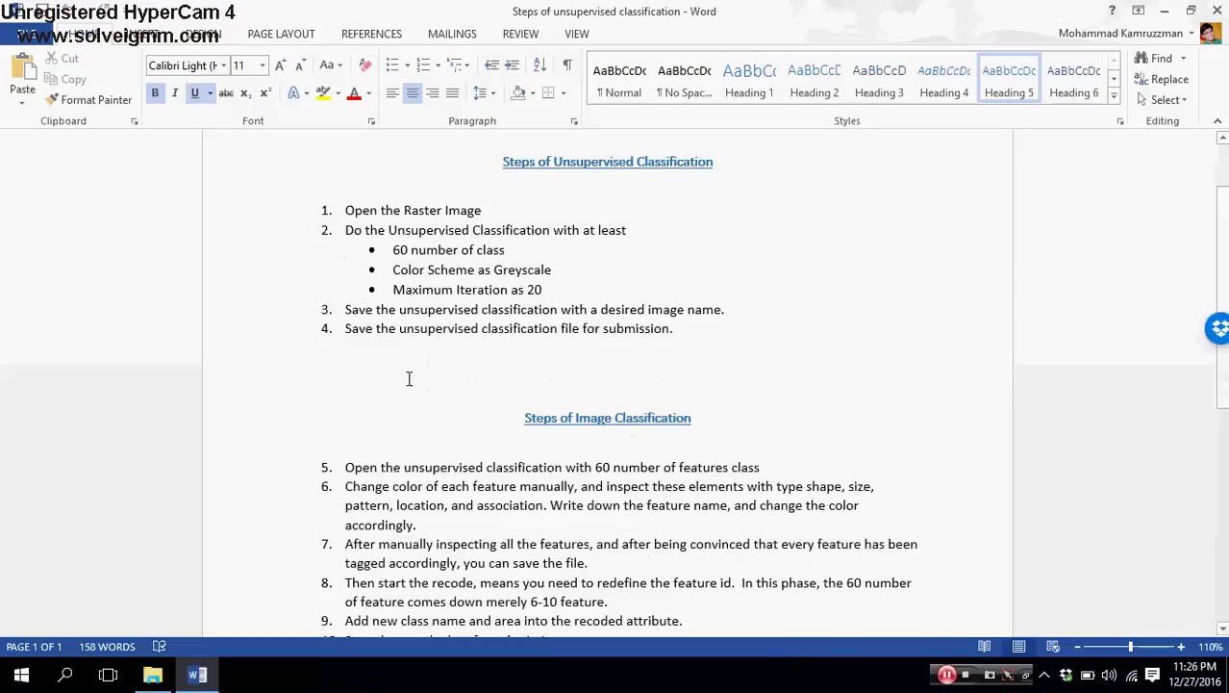
drag(346, 209, 690, 339)
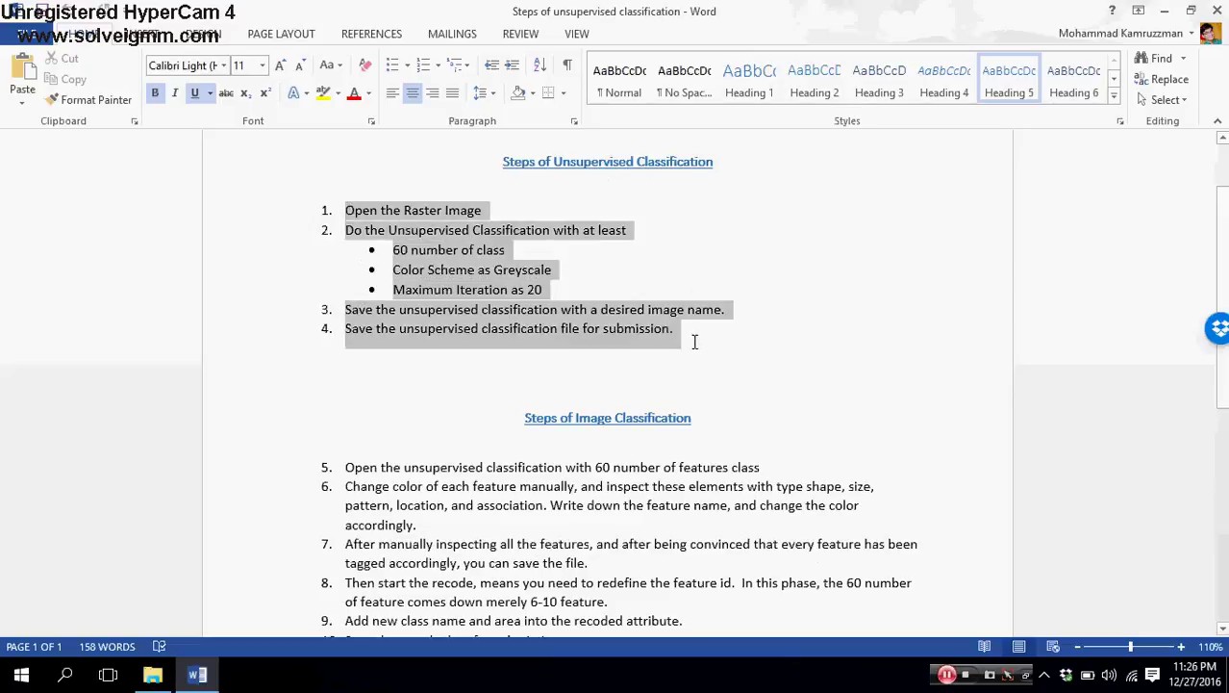
click(674, 230)
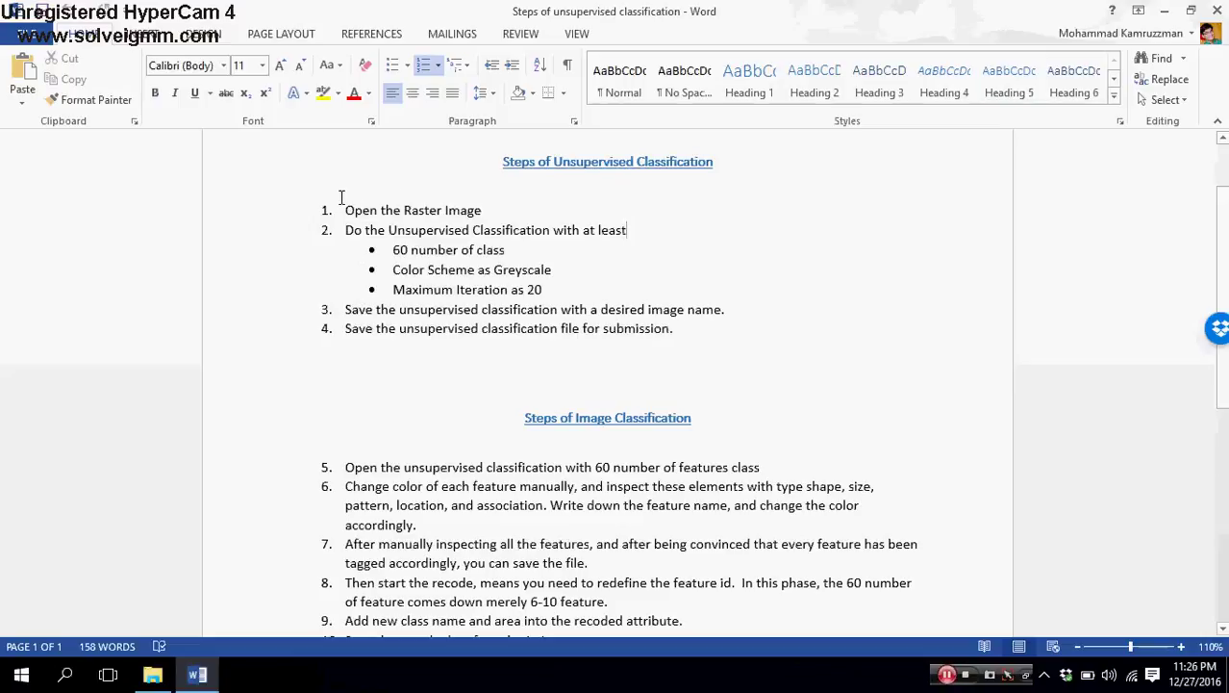
Step: Launch ERDAS IMAGINE 2014 and open landsattm_20100130.img from the IMG folder as a raster layer in 2D View #1
click(21, 674)
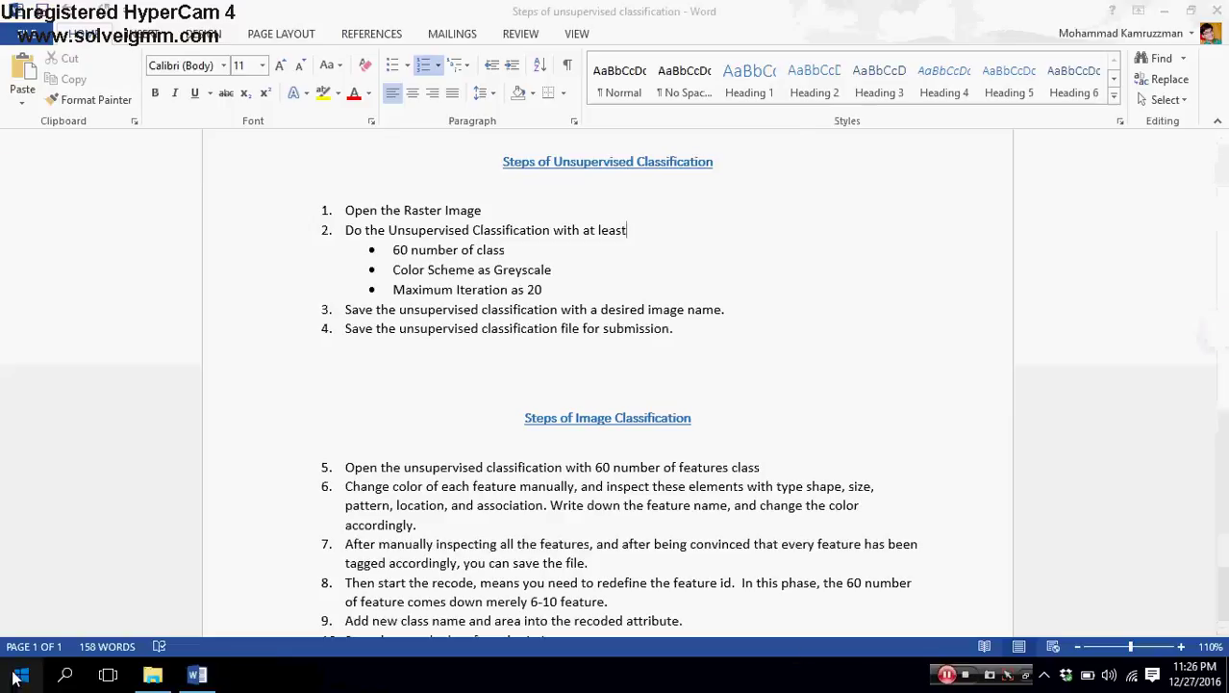
click(423, 550)
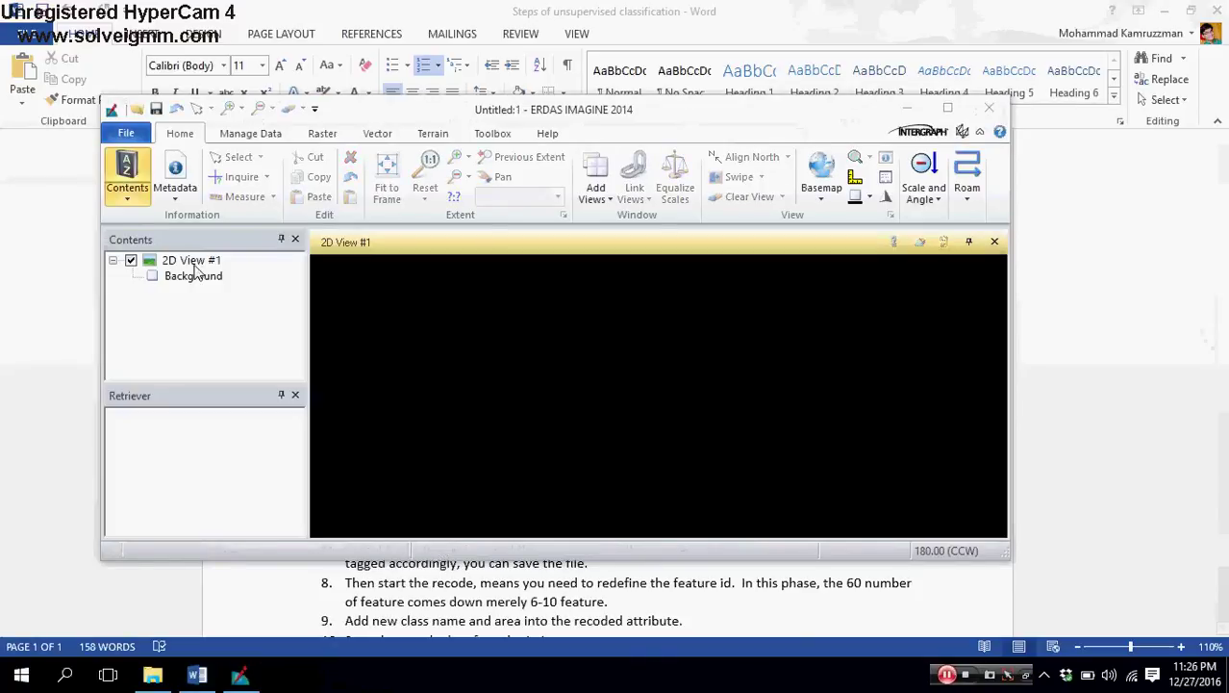
click(193, 263)
right_click(194, 264)
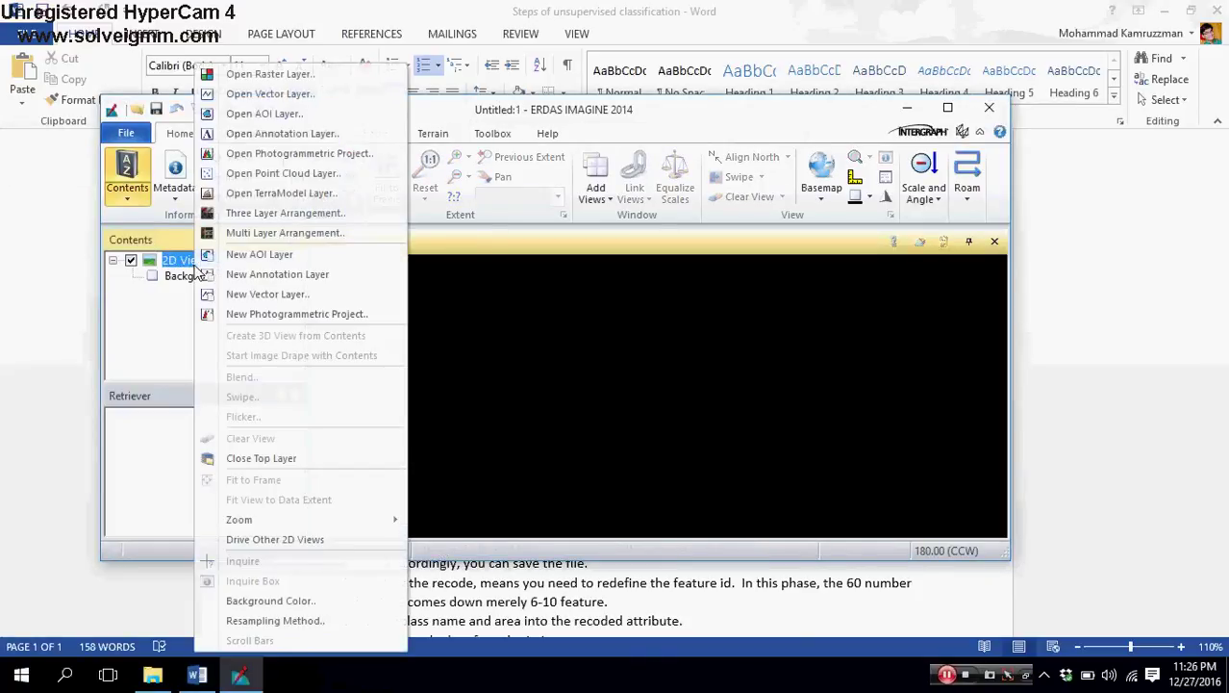
click(255, 77)
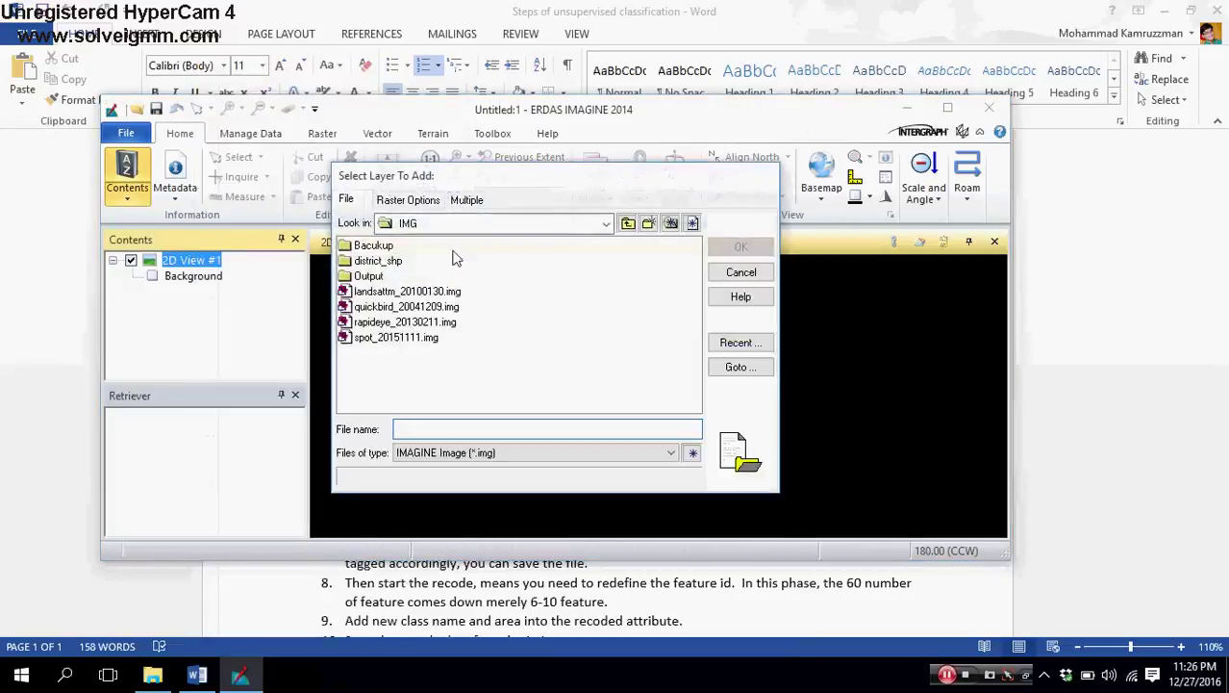
click(370, 294)
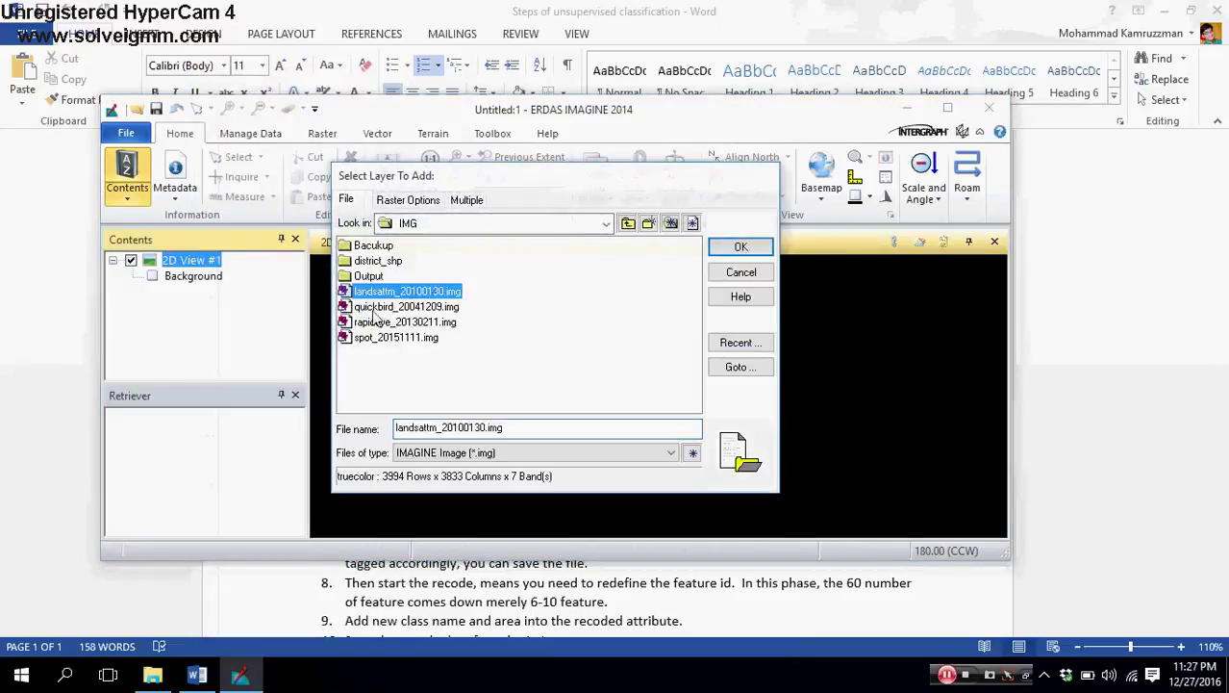
key(Down)
key(Down)
key(Down)
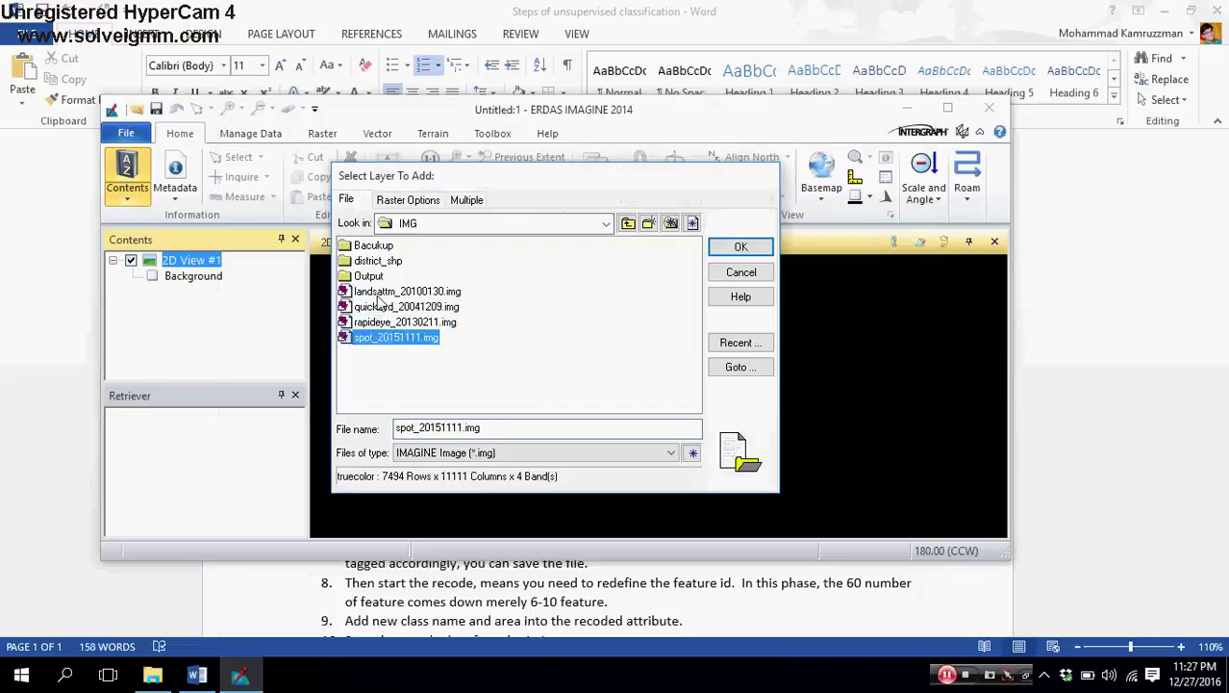
click(454, 294)
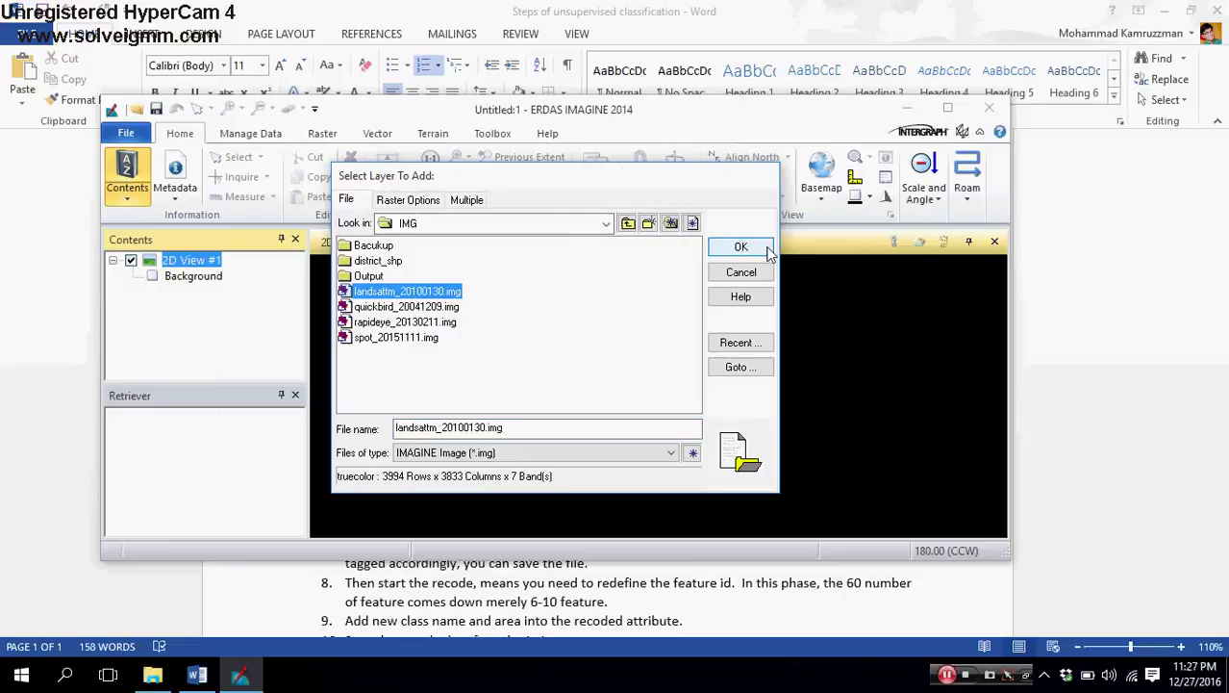
click(769, 250)
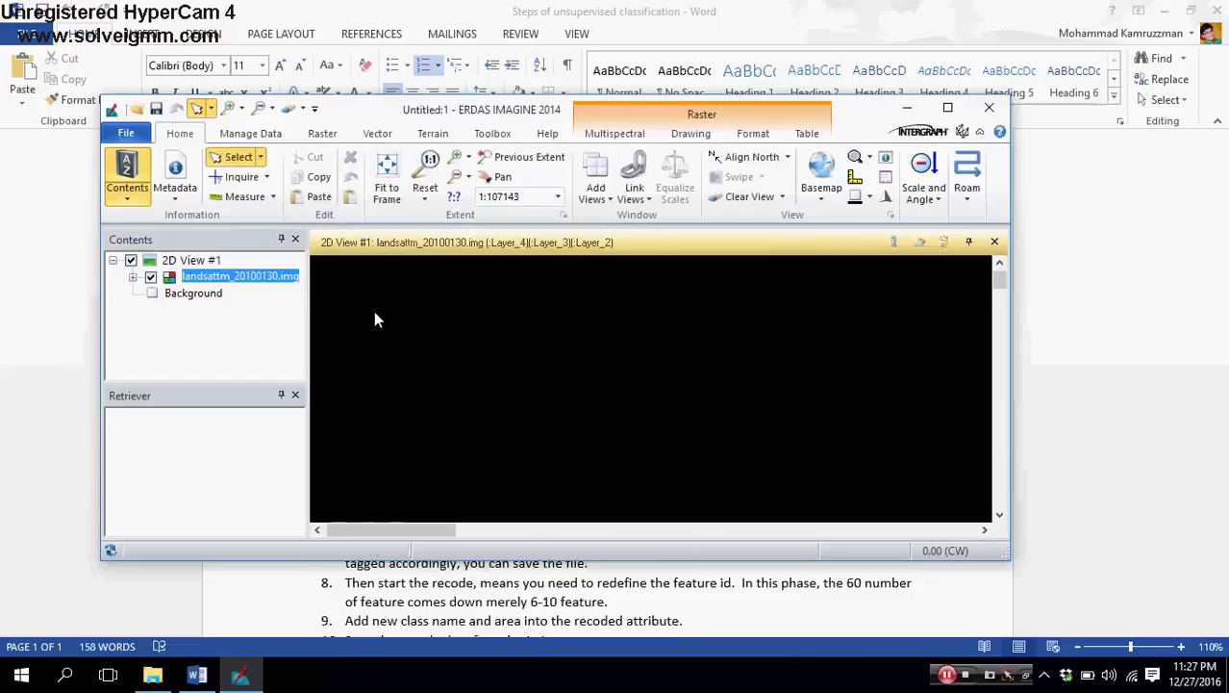
Step: Maximize the ERDAS IMAGINE window and fit the landsattm_20100130.img layer to the view window
click(947, 106)
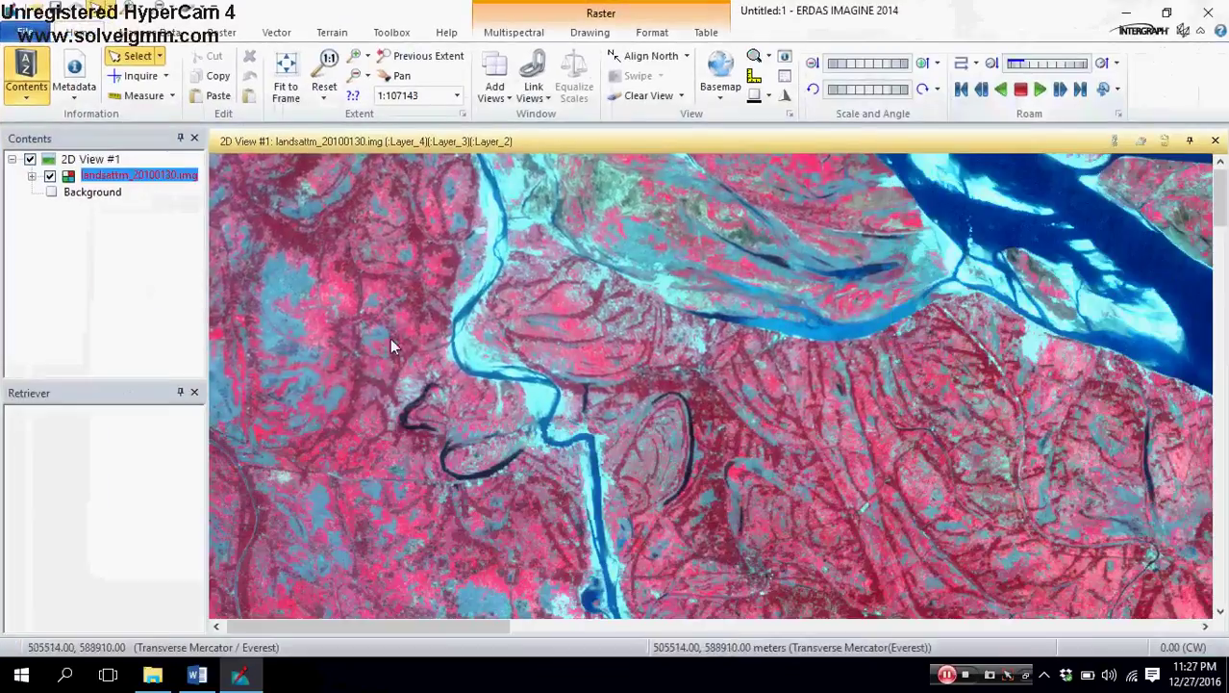
right_click(113, 180)
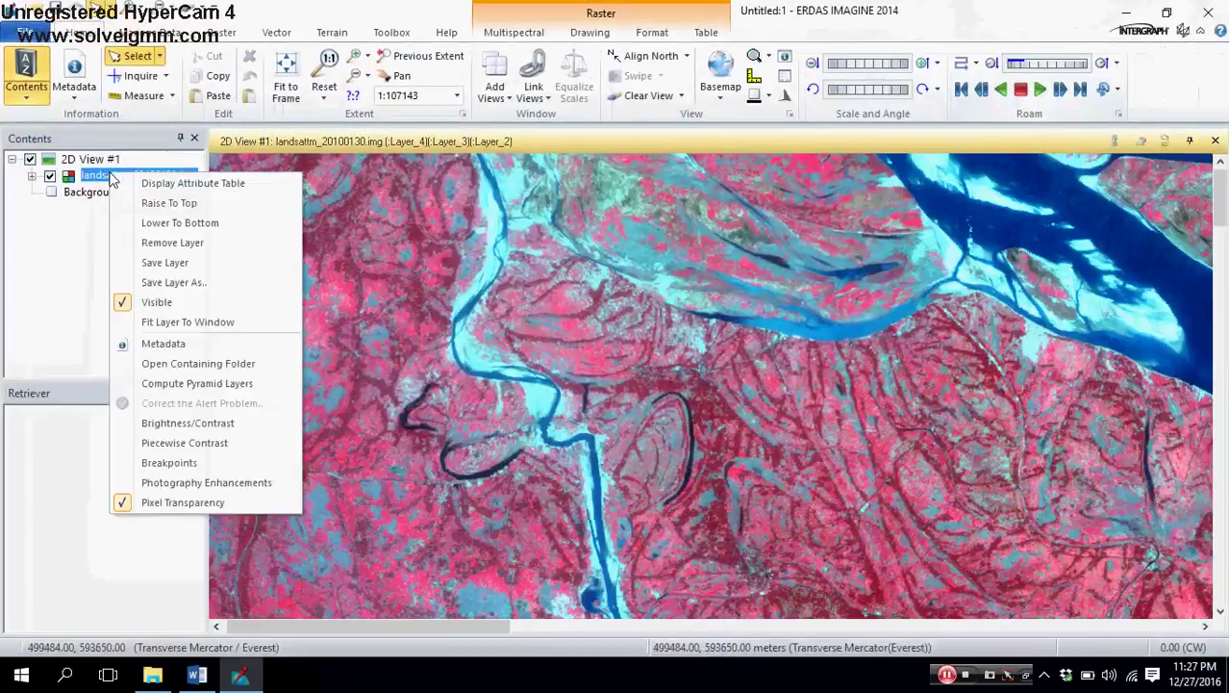
click(200, 324)
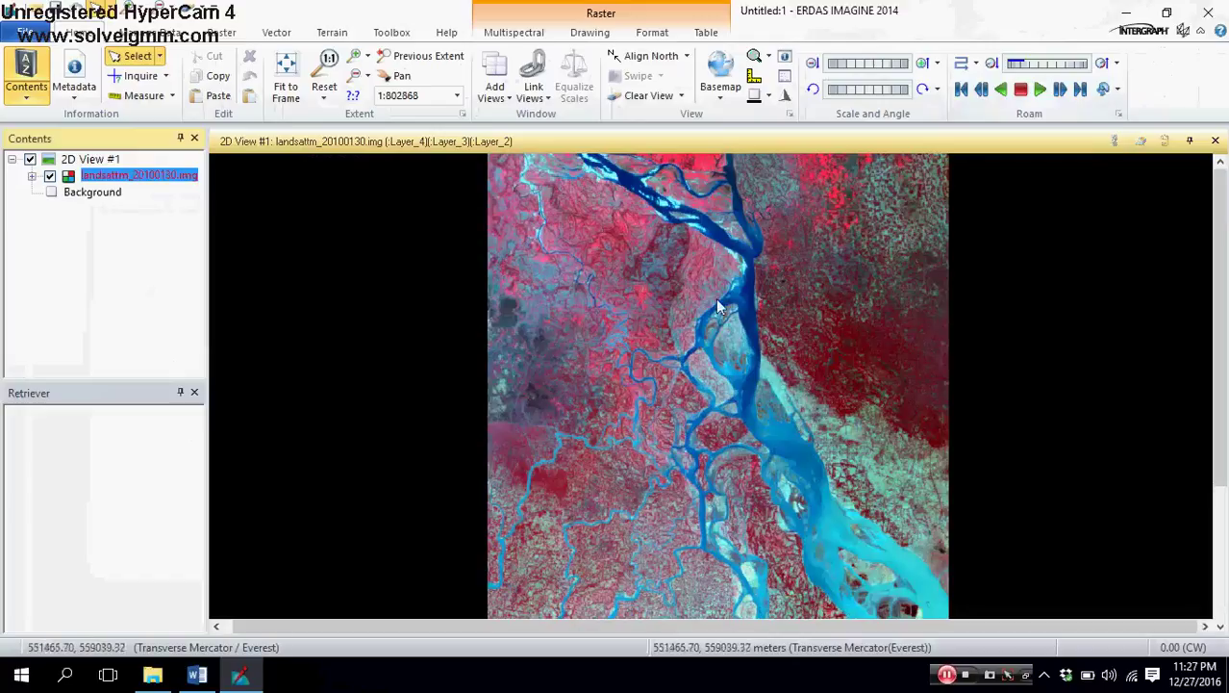
Step: Set the image's band combination to Layer_3 for red, Layer_2 for green and Layer_1 for blue
click(513, 39)
click(627, 59)
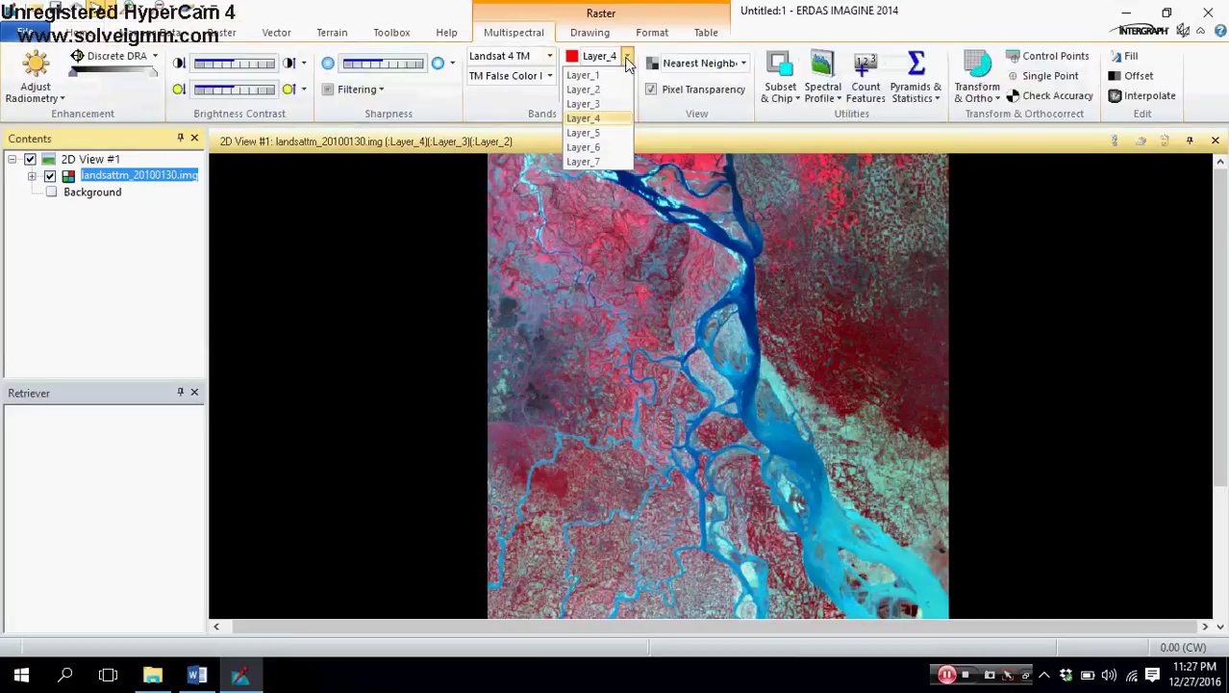
click(601, 103)
click(626, 76)
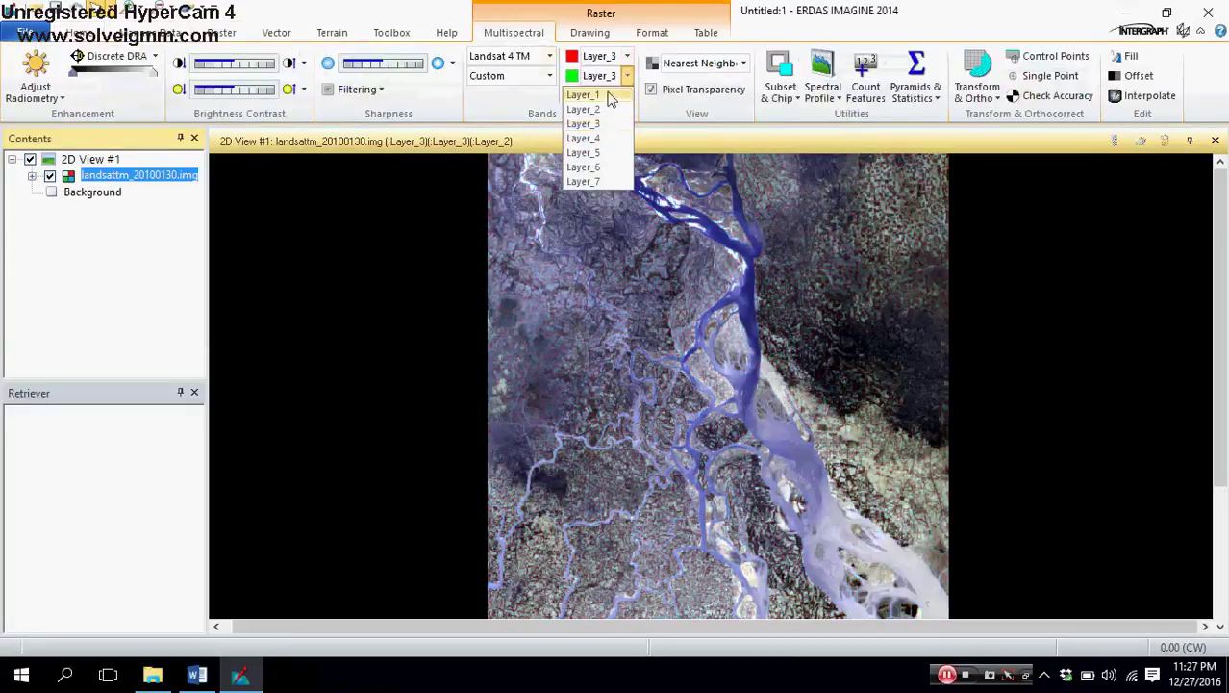
click(592, 109)
click(626, 96)
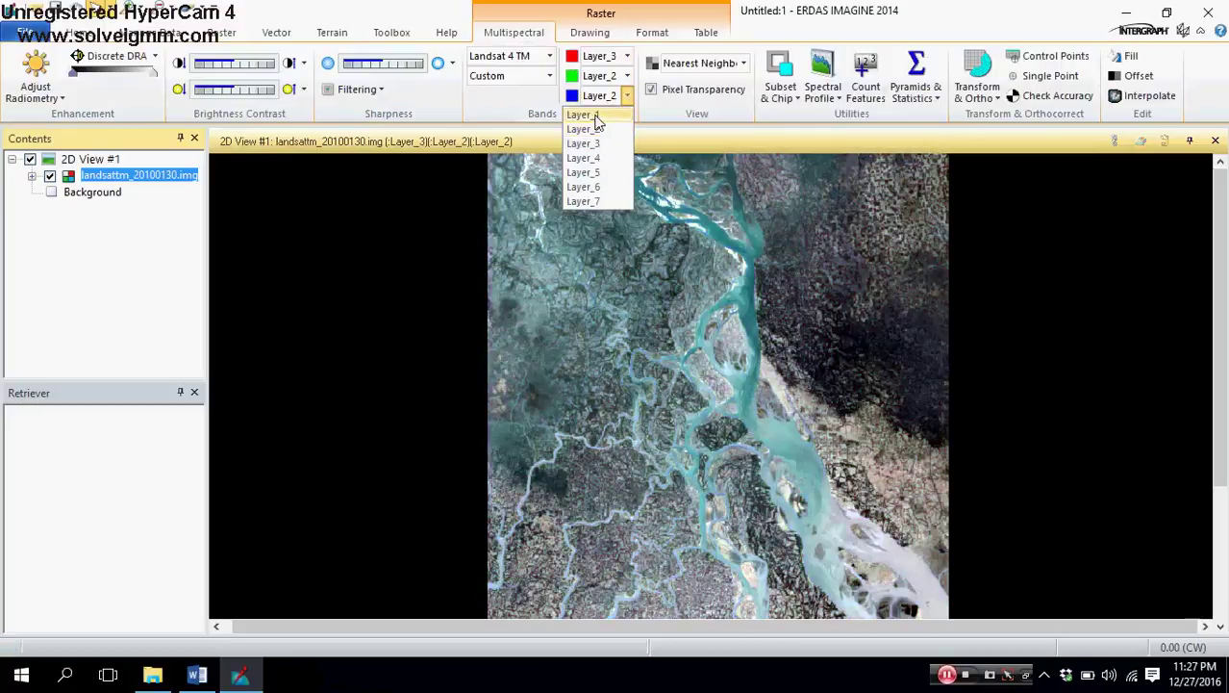
click(589, 115)
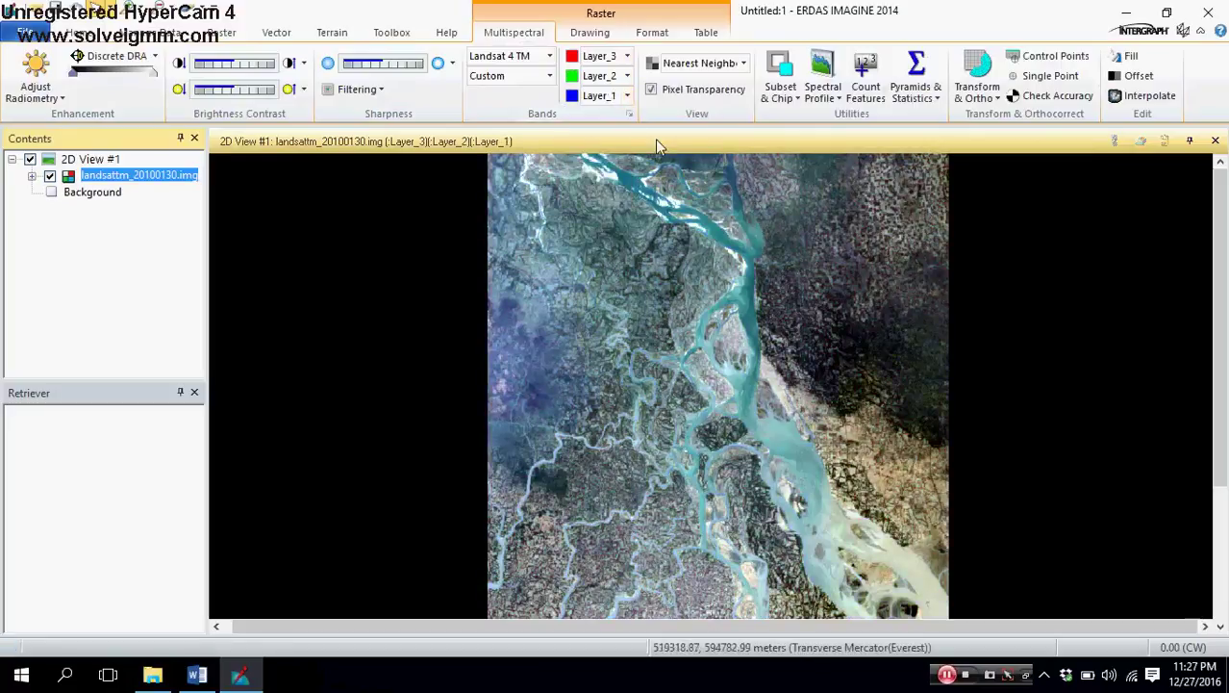
Step: Change the image's red band to Layer_4, giving a false-colour display with Layer_2 as green and Layer_1 as blue
scroll(678, 299, up, 3)
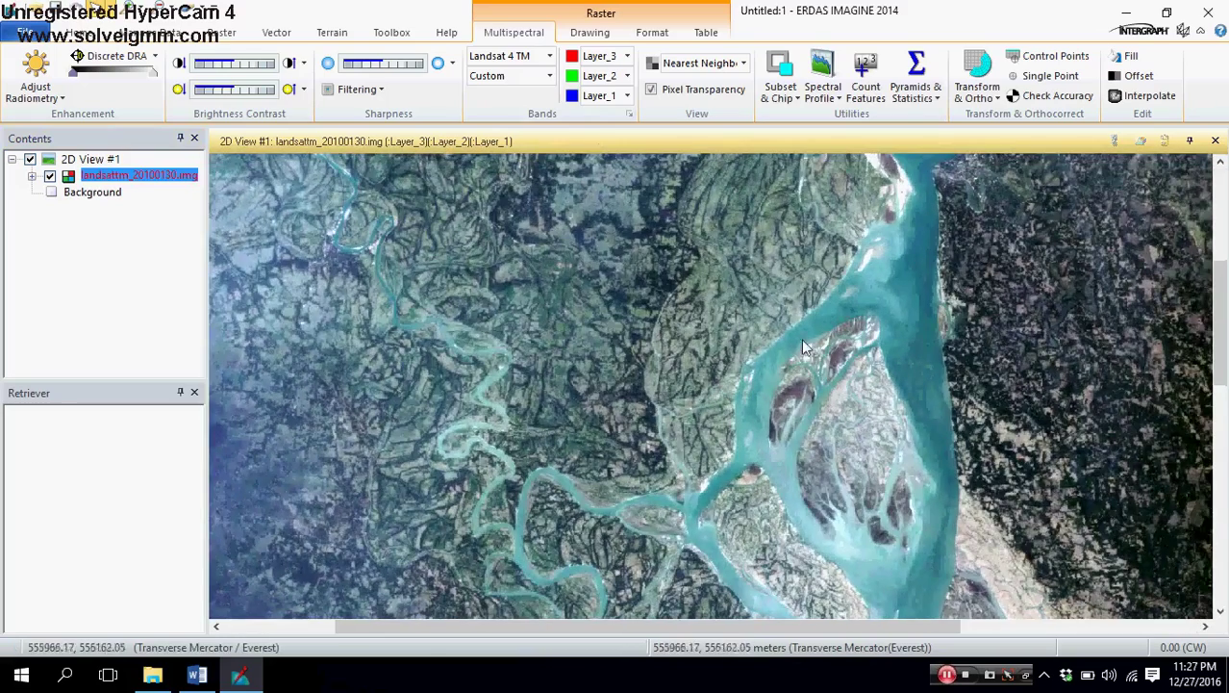
scroll(734, 348, up, 3)
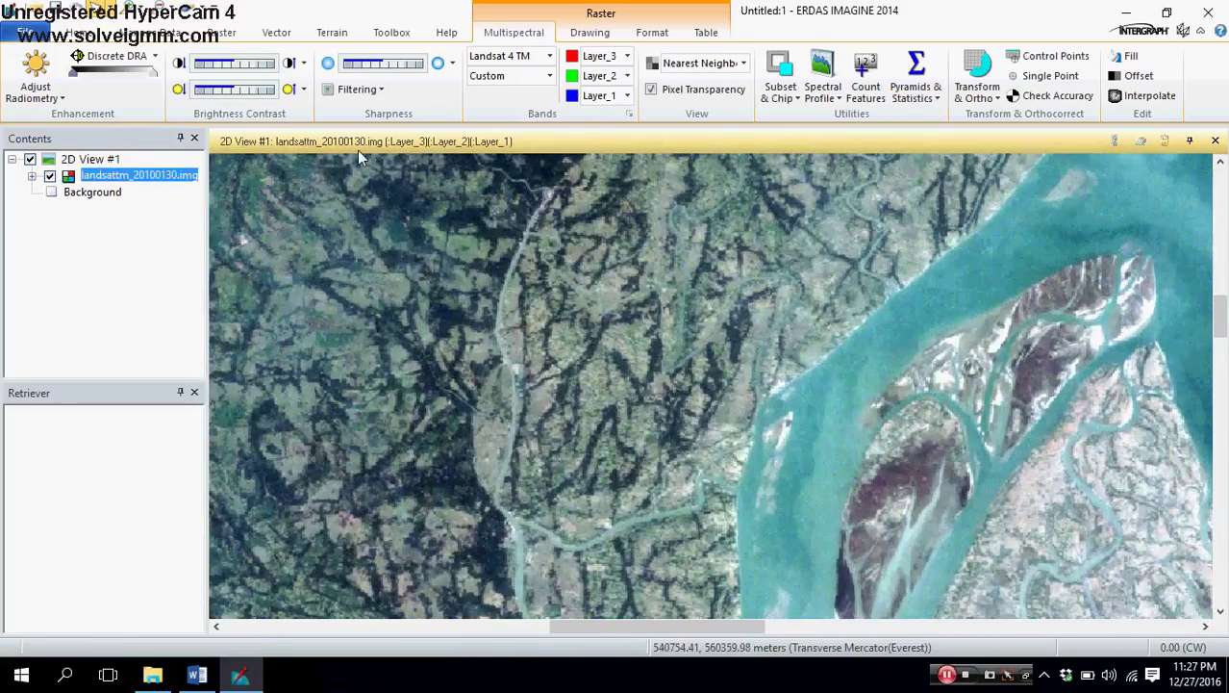
drag(942, 360, 572, 397)
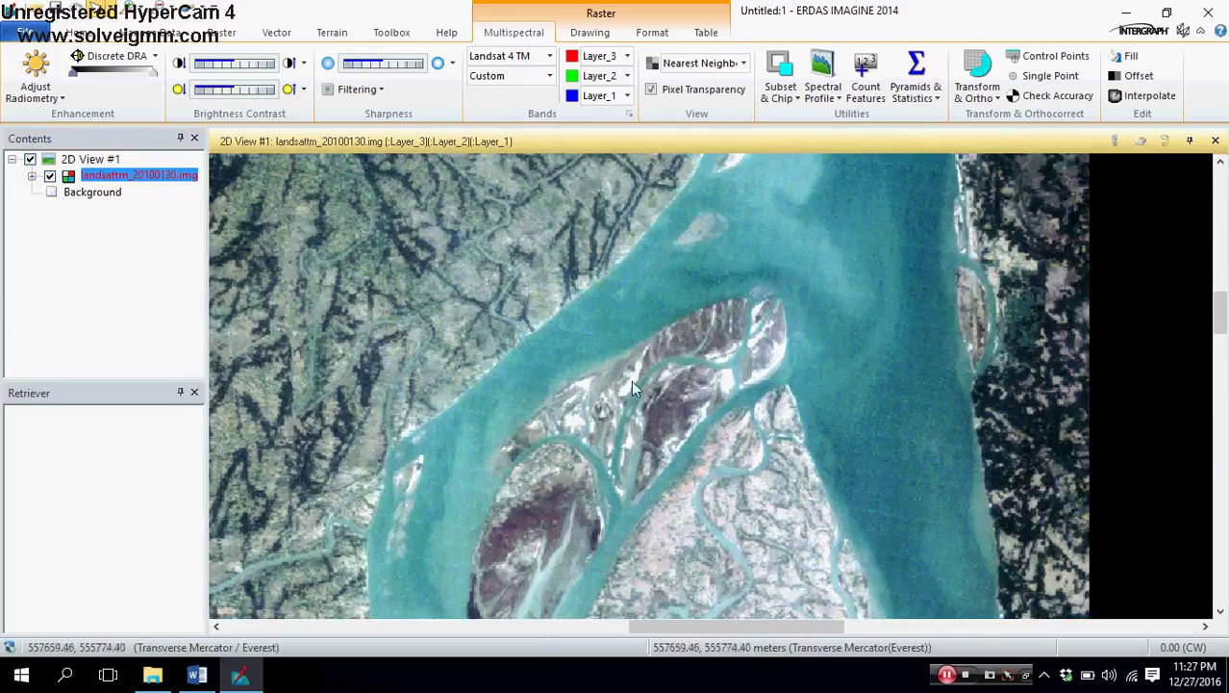
scroll(632, 380, down, 3)
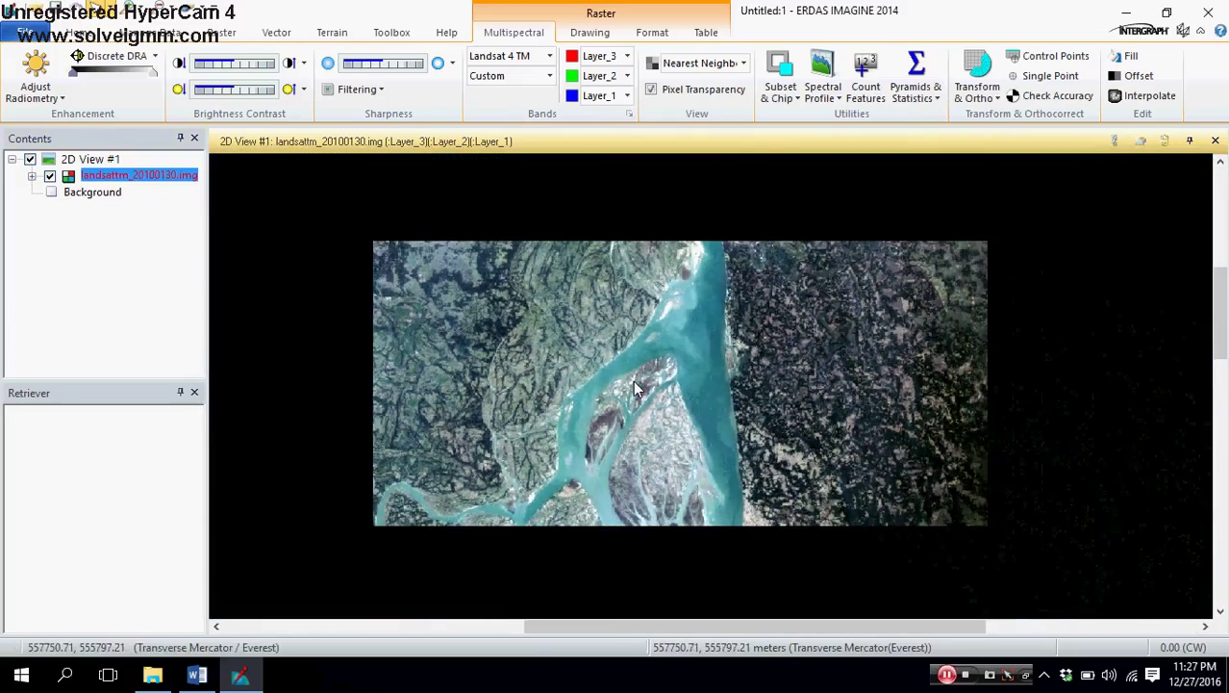
scroll(548, 349, up, 4)
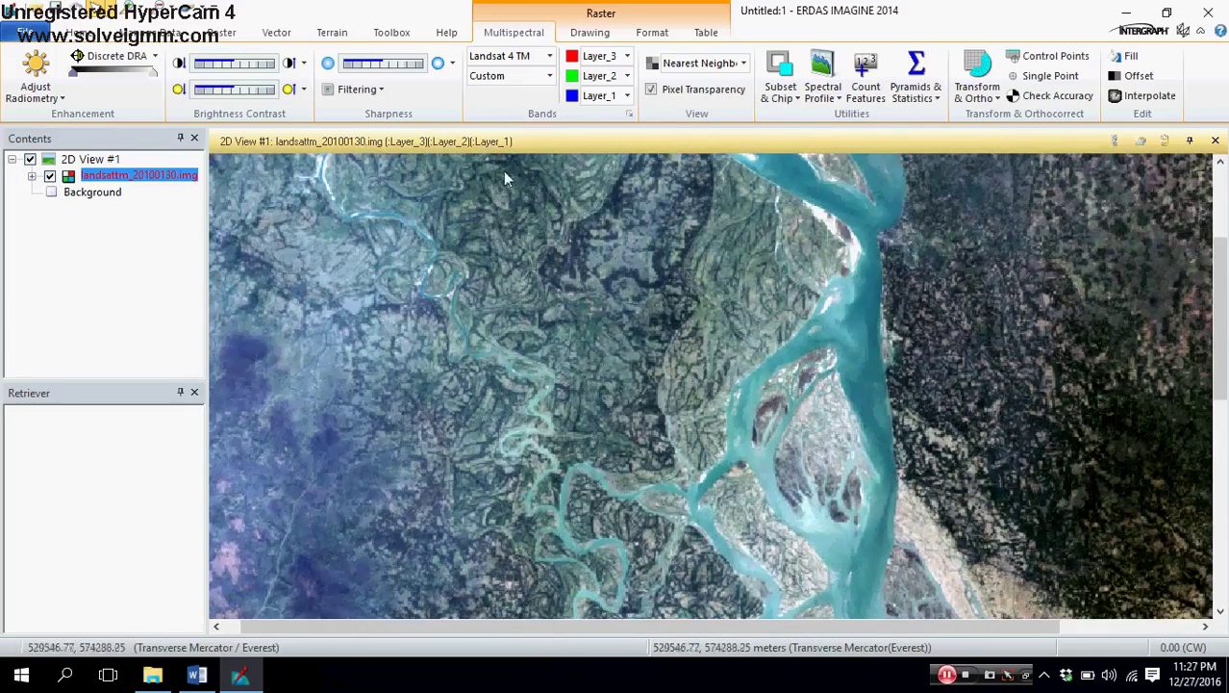
click(628, 56)
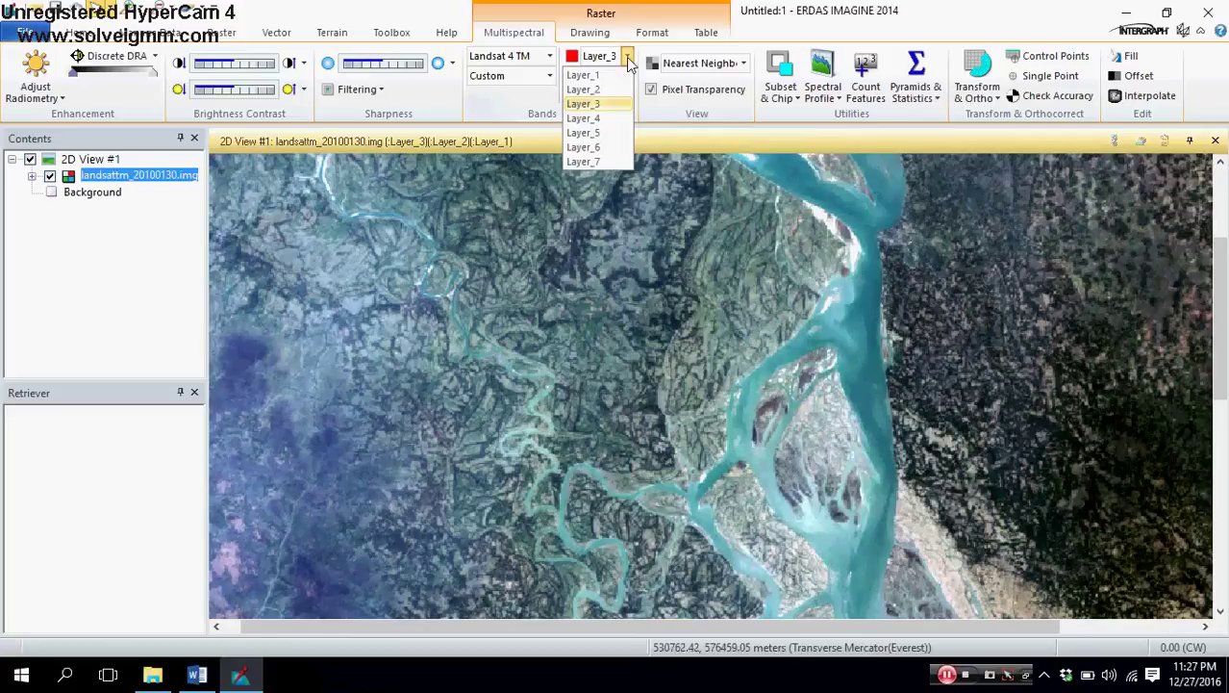
click(616, 117)
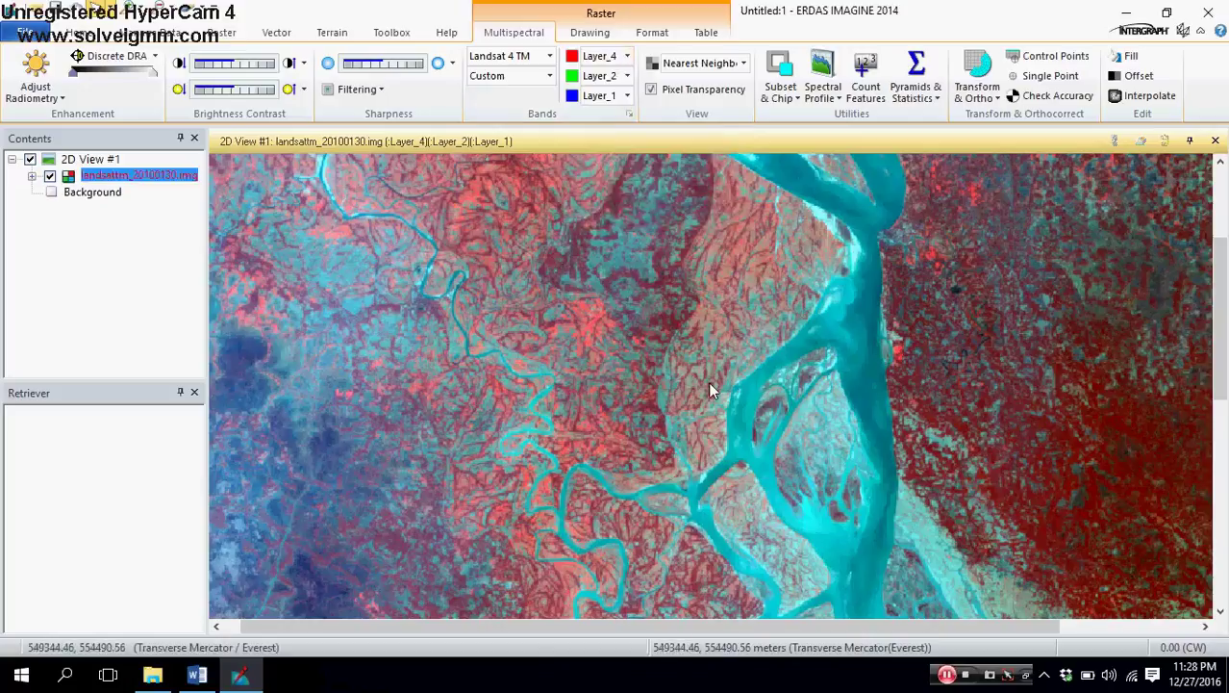
Step: Start an Unsupervised Classification of landsattm_20100130.img and set the number of classes to 60
click(91, 286)
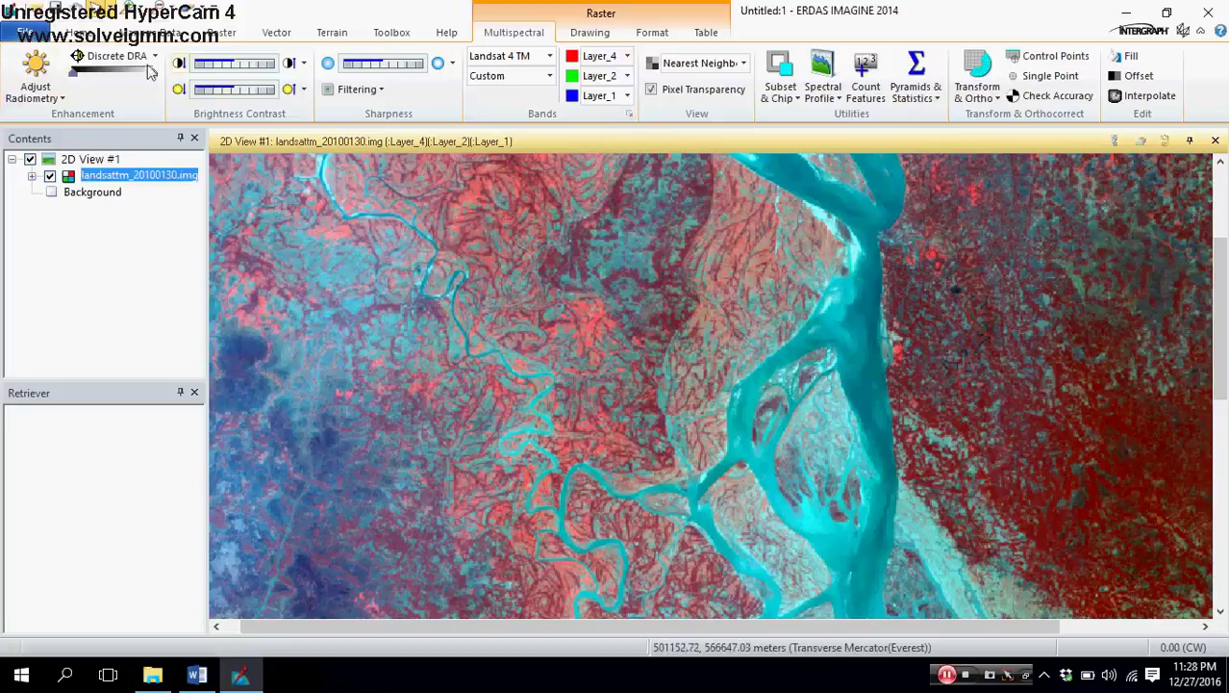
click(78, 35)
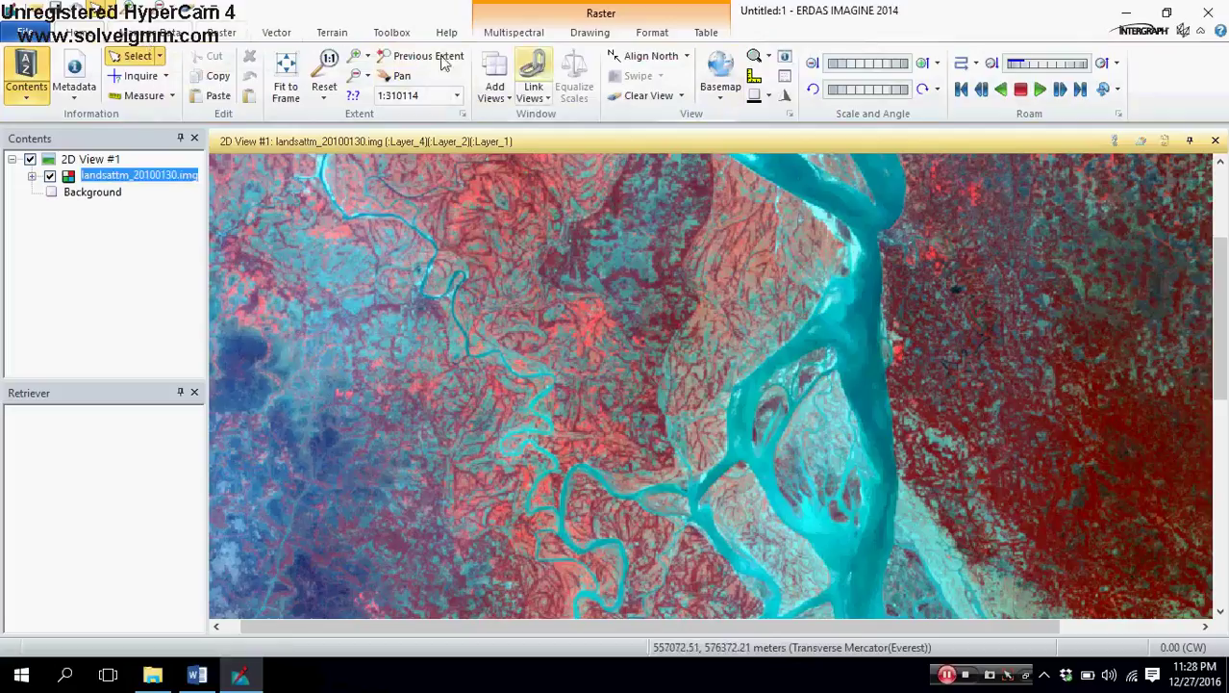
click(231, 34)
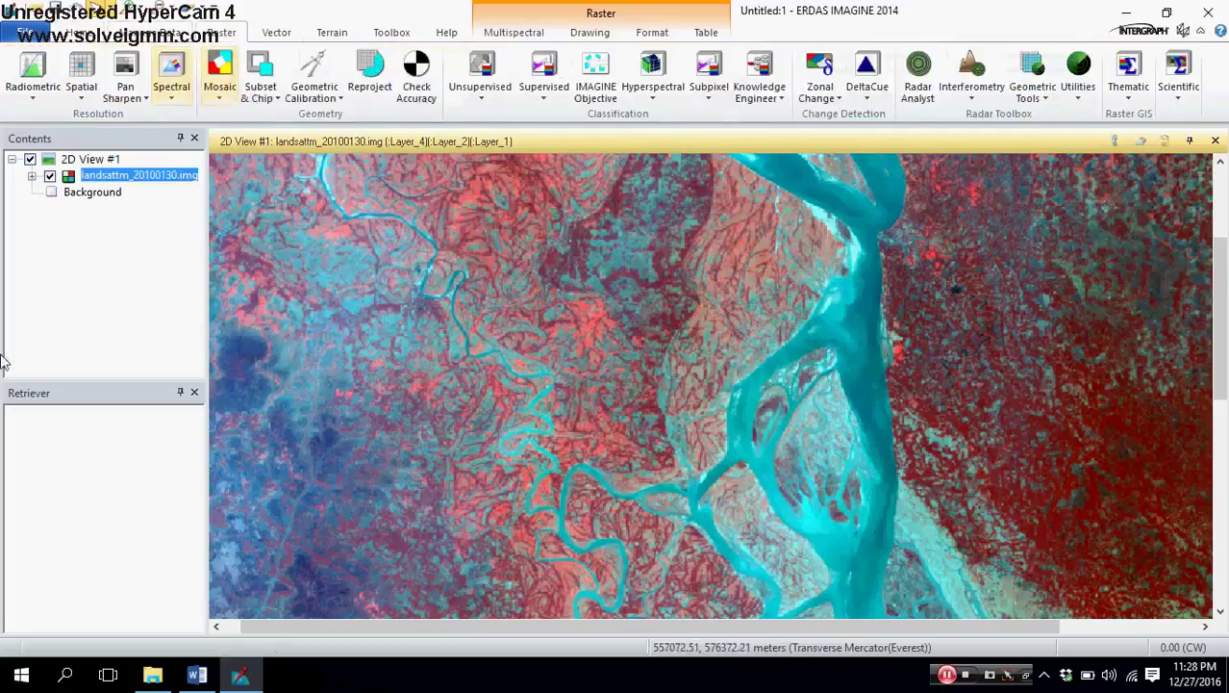
click(482, 105)
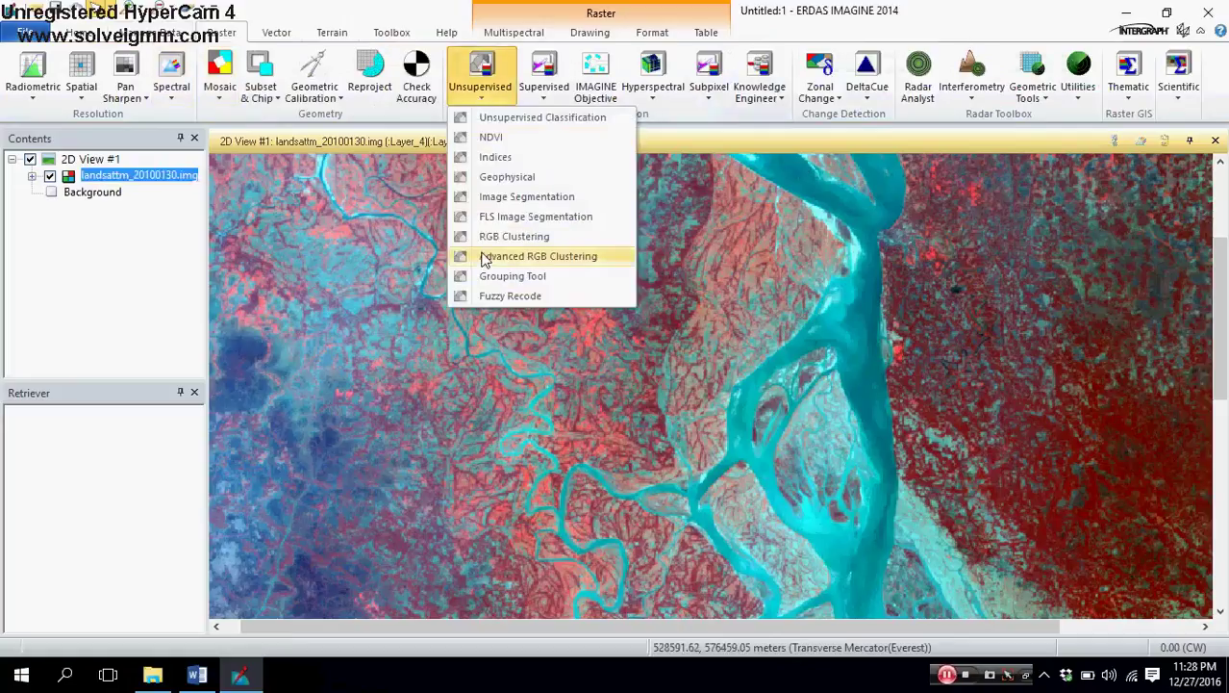
click(539, 118)
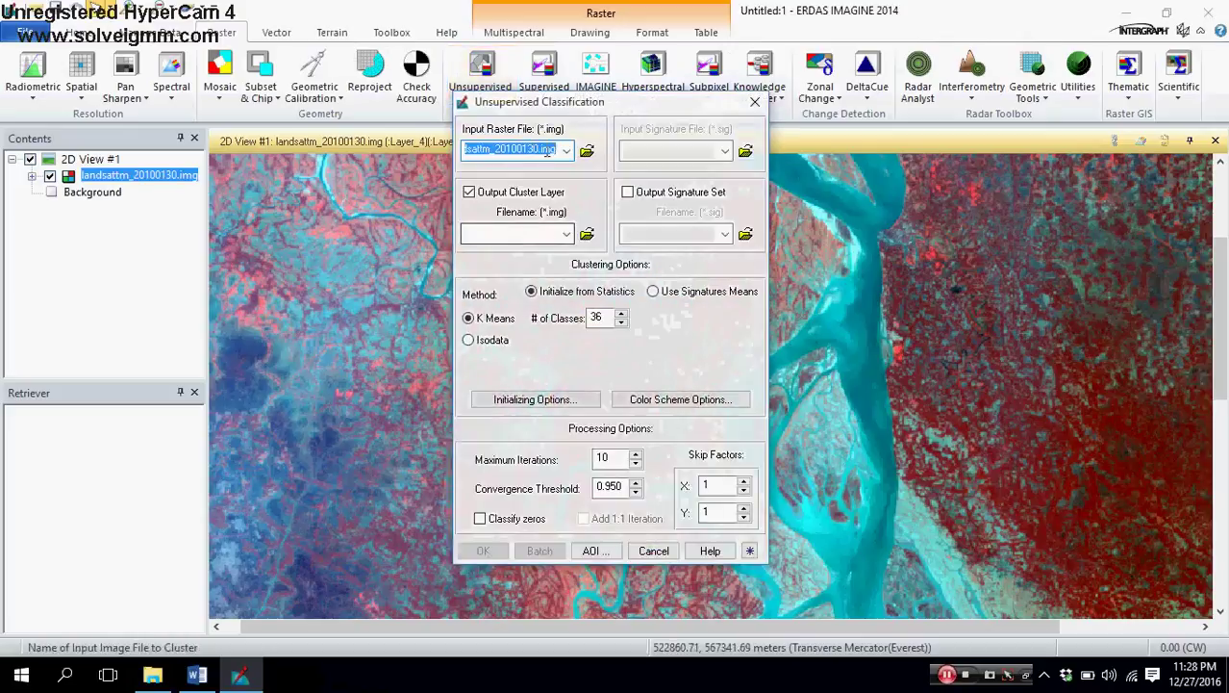
drag(539, 102, 577, 77)
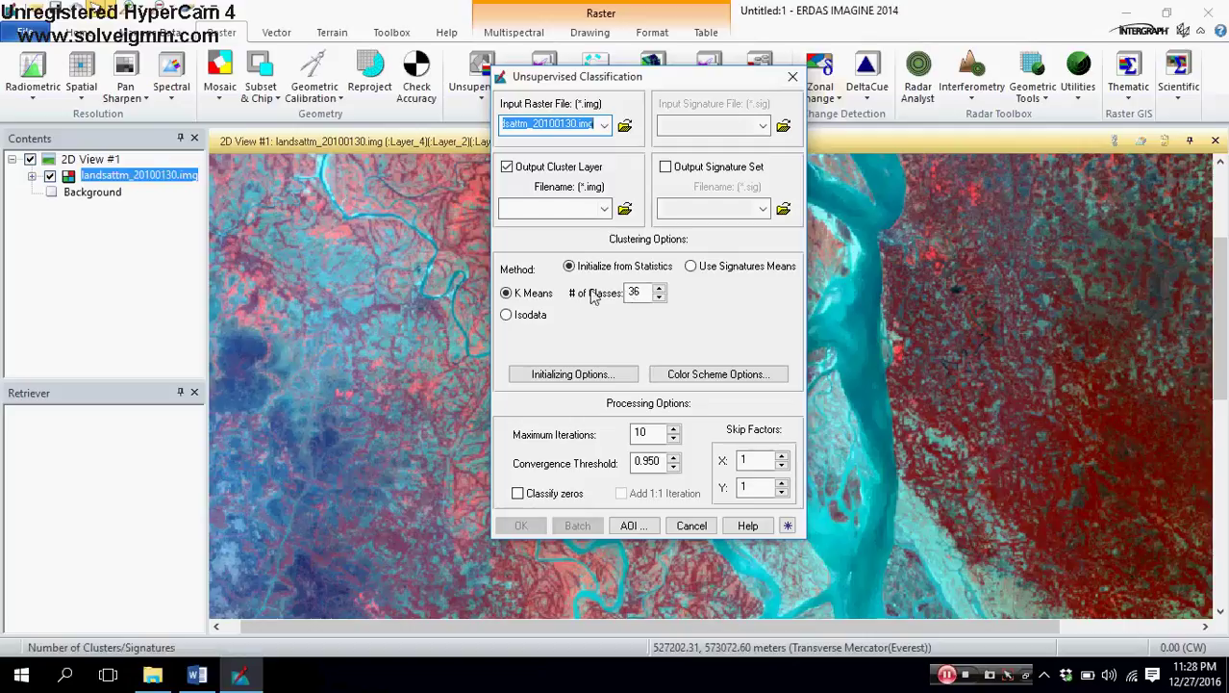
double_click(646, 292)
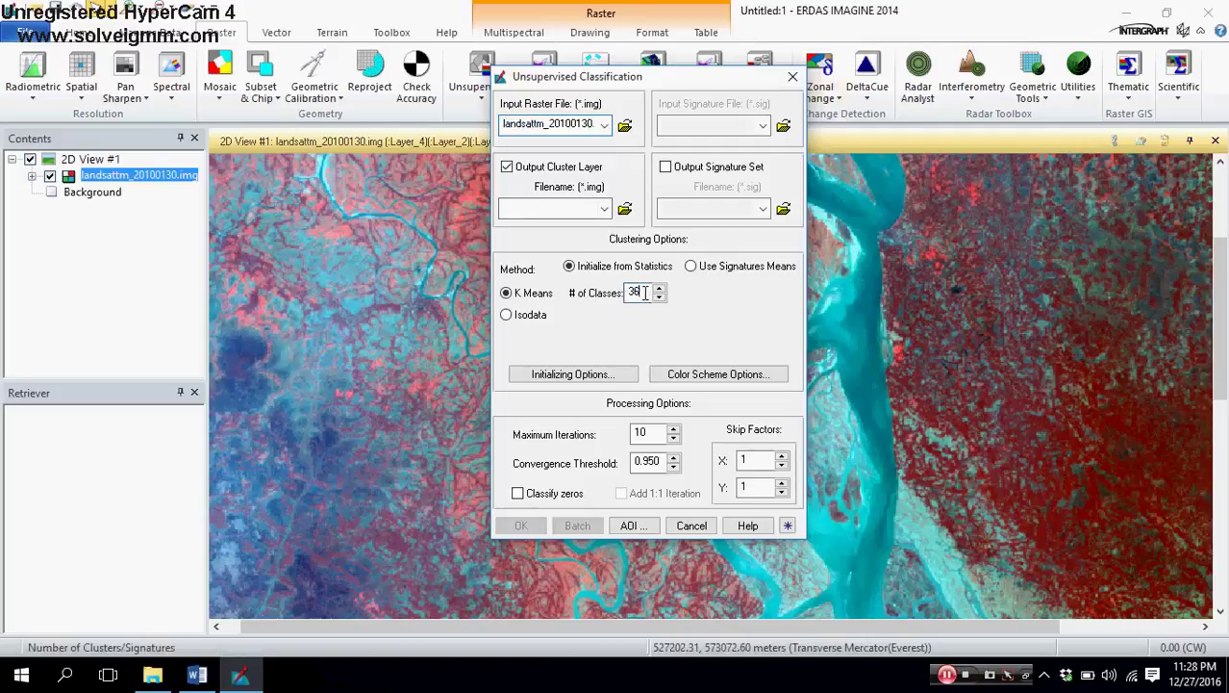
text(6)
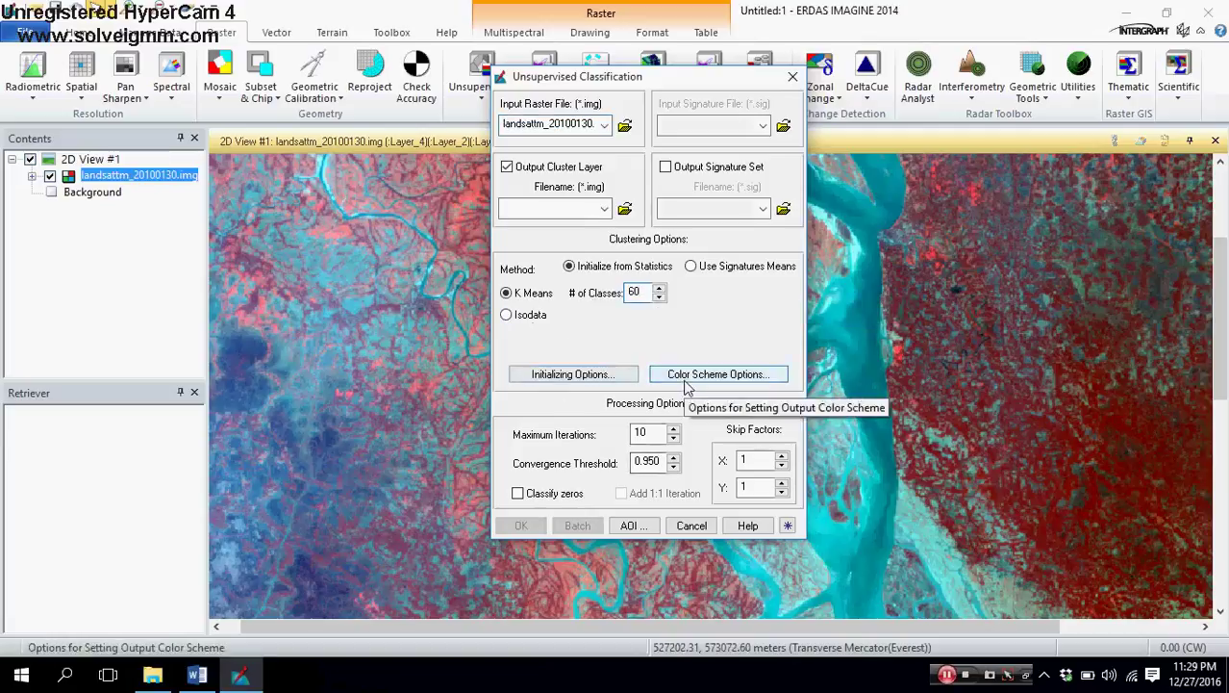
Step: Set the output color scheme to Grayscale and the maximum iterations to 20 for the classification
click(762, 384)
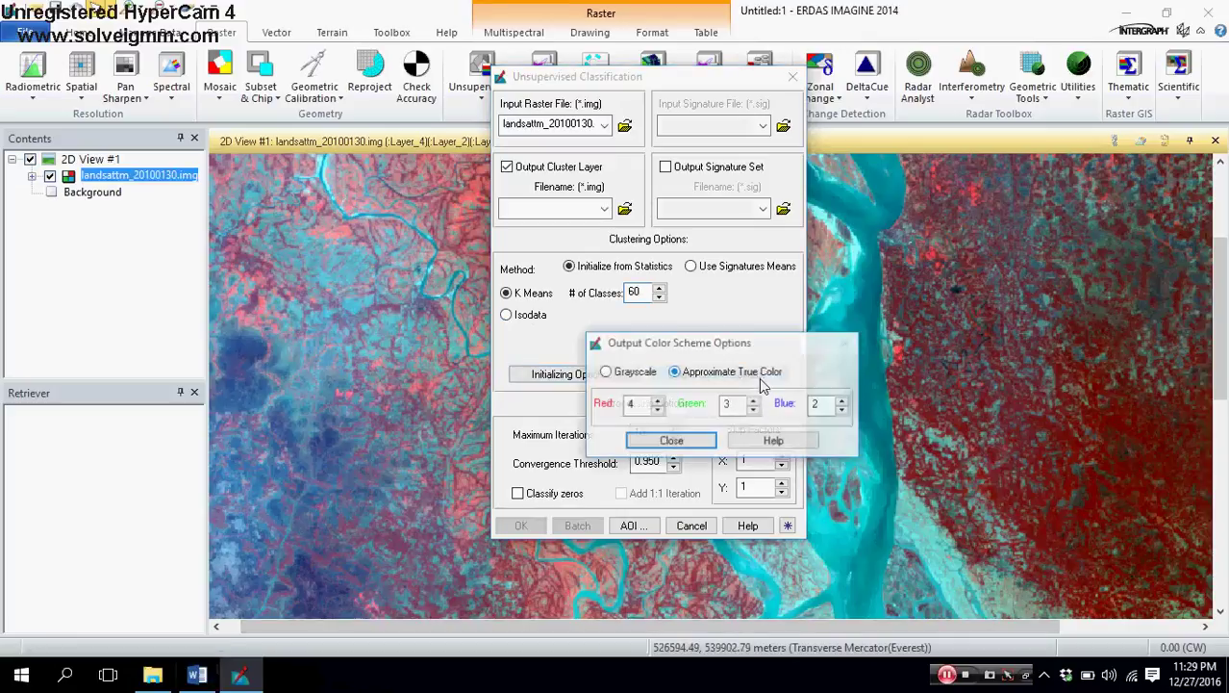
click(623, 378)
click(698, 442)
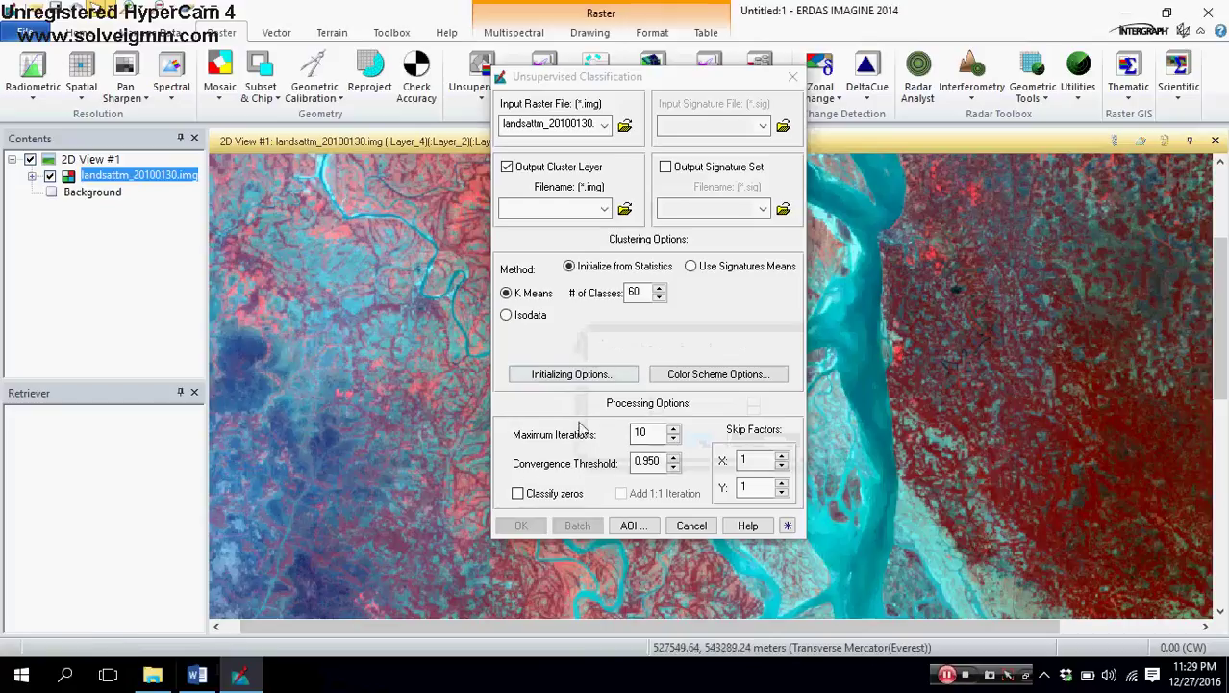
click(673, 430)
click(675, 430)
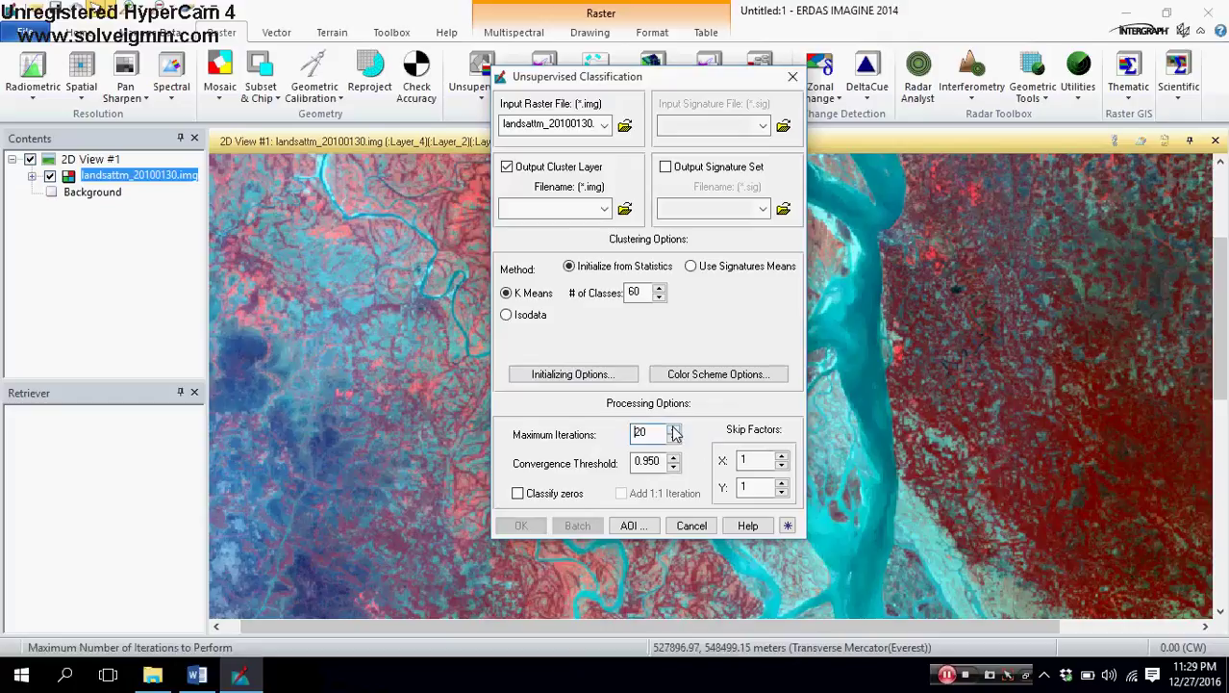
click(644, 432)
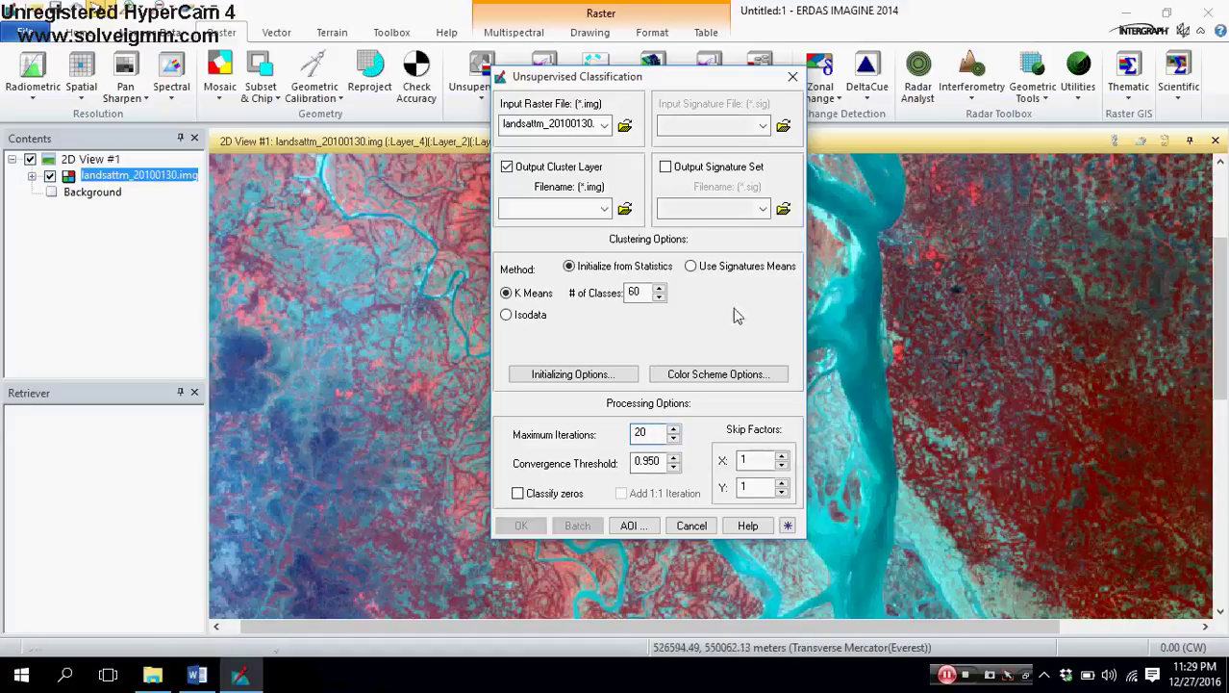
Step: Name the output cluster layer file unsupervised_classification
drag(702, 84, 771, 97)
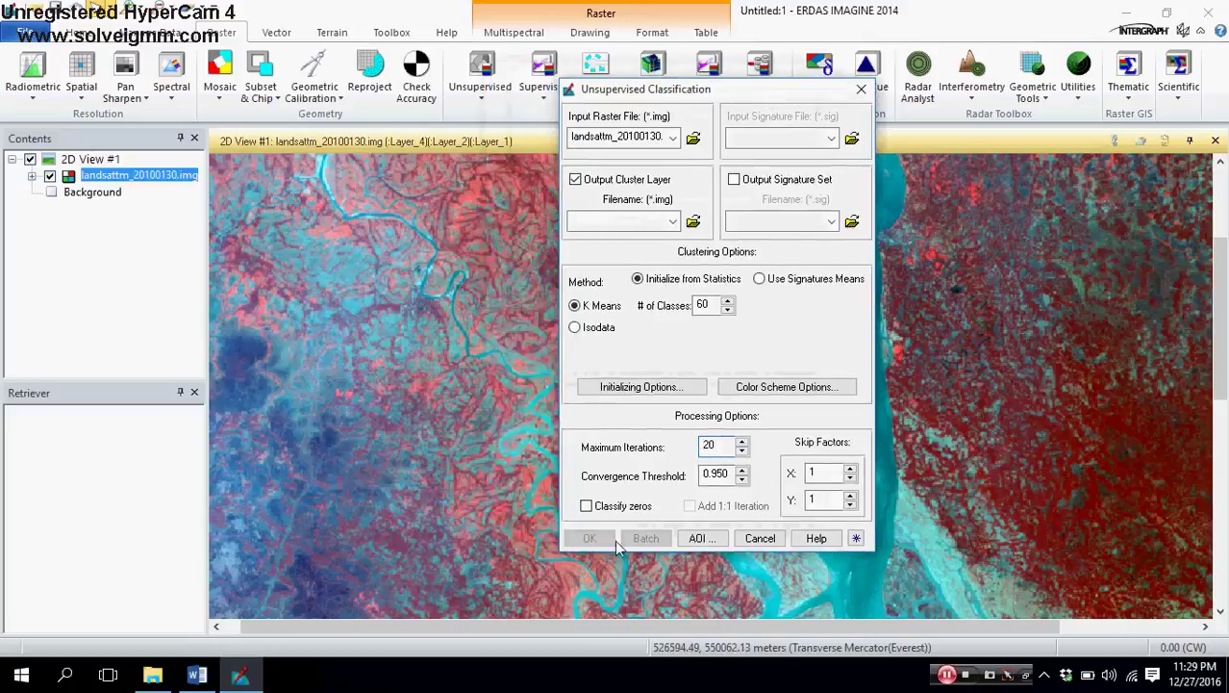
click(655, 222)
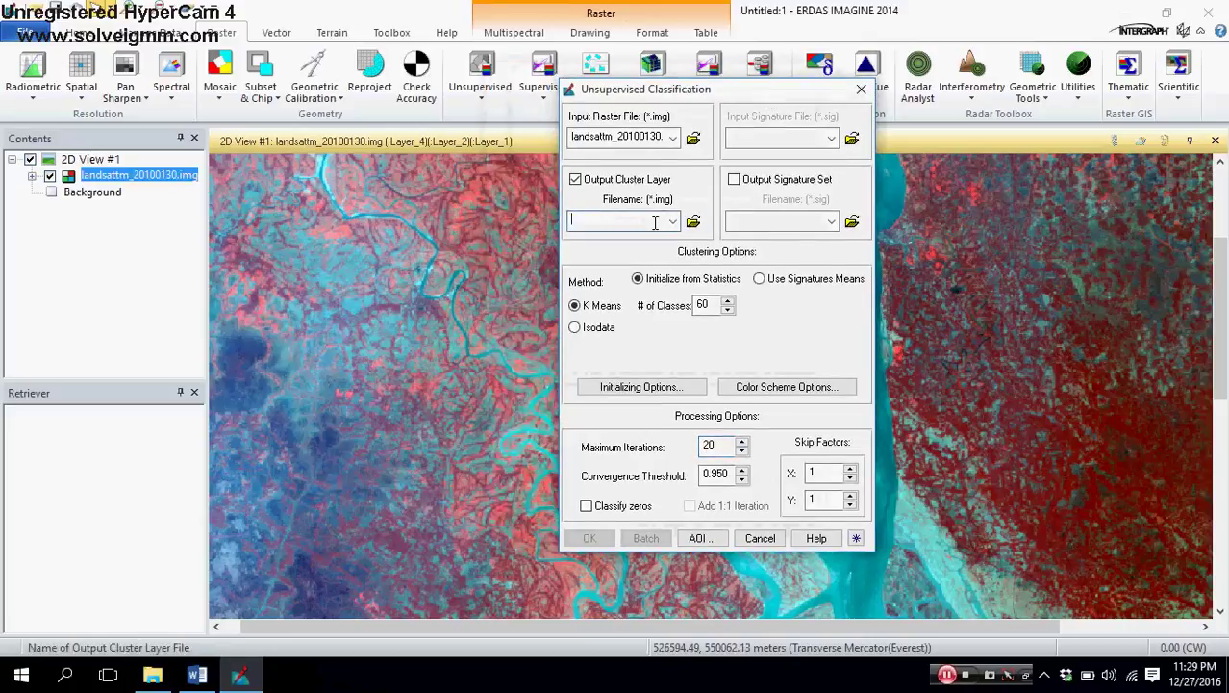
text(unsupervised_classi)
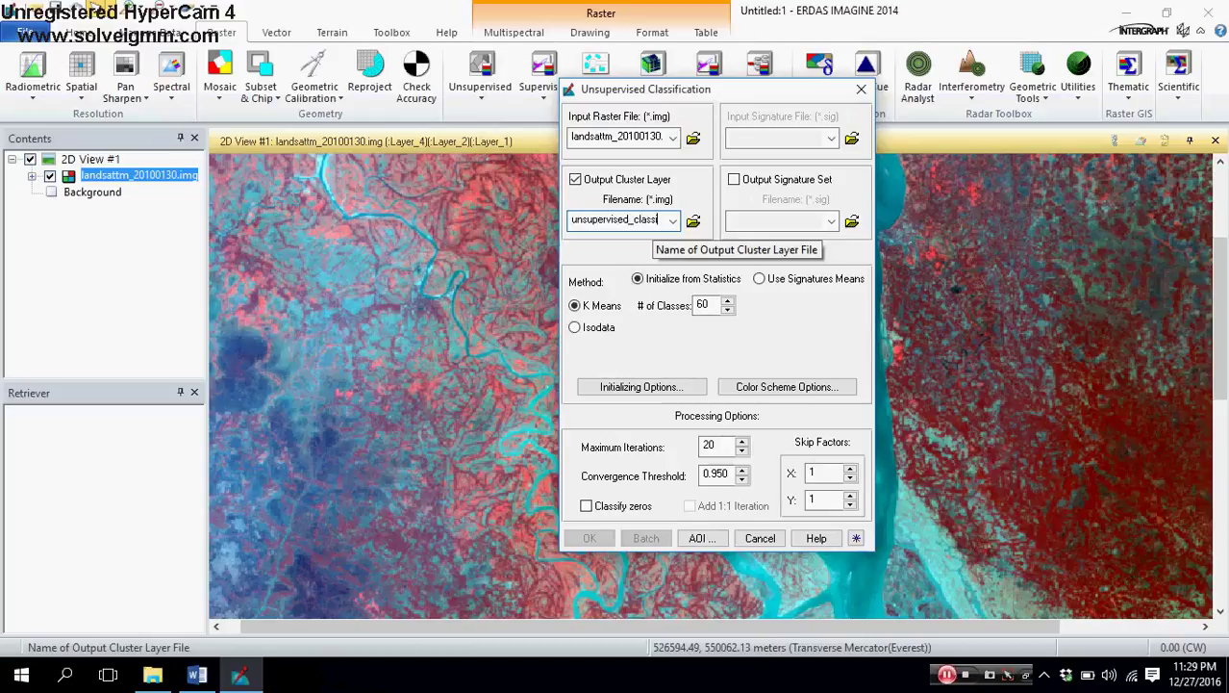
text(cation)
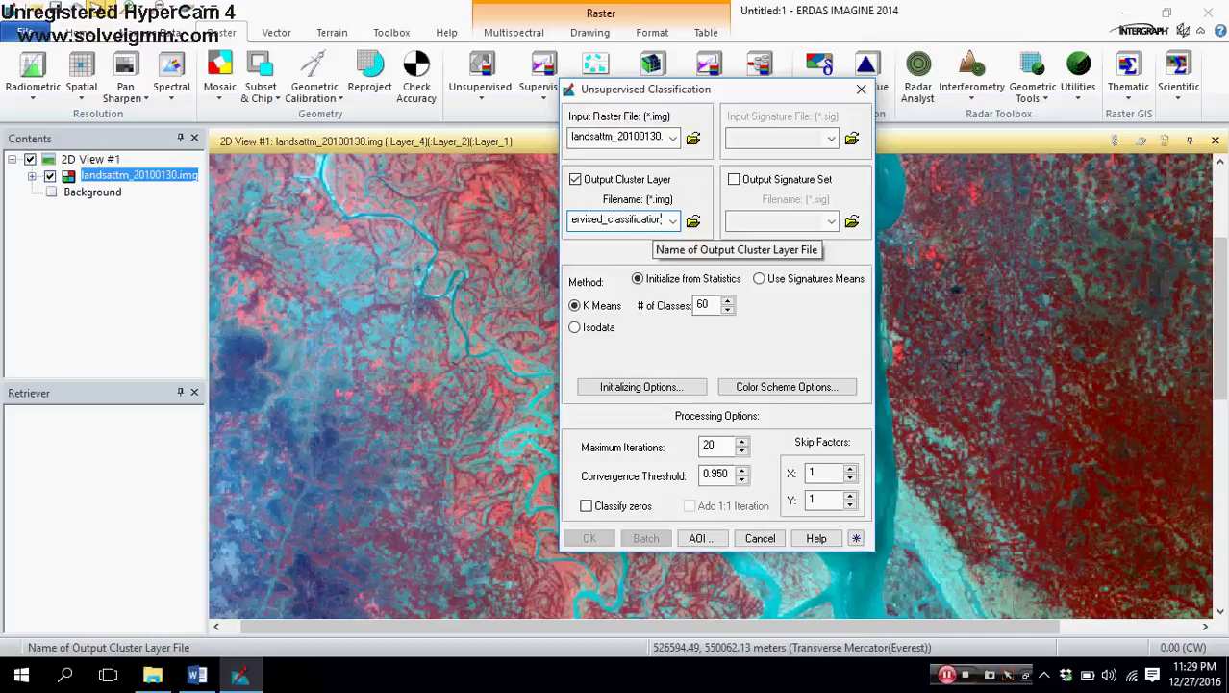
click(587, 506)
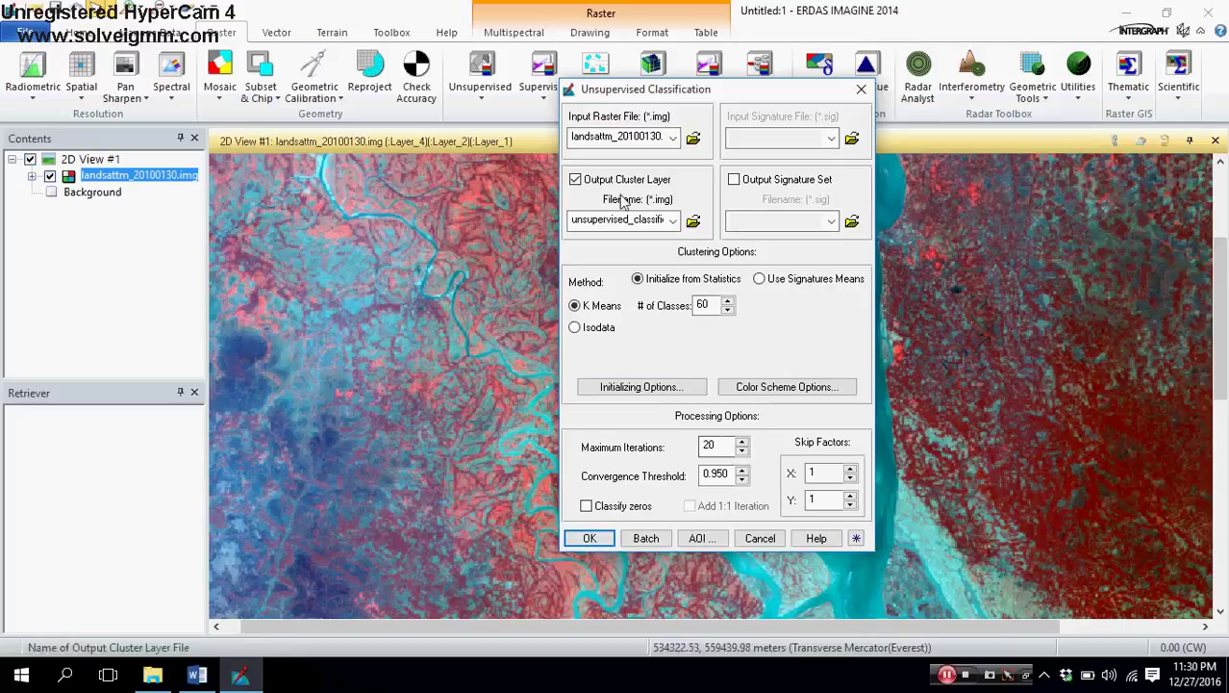
Step: Switch to the Steps of unsupervised classification document in Word, review its first instructions and place its window beside the Unsupervised Classification dialog
drag(640, 101, 585, 129)
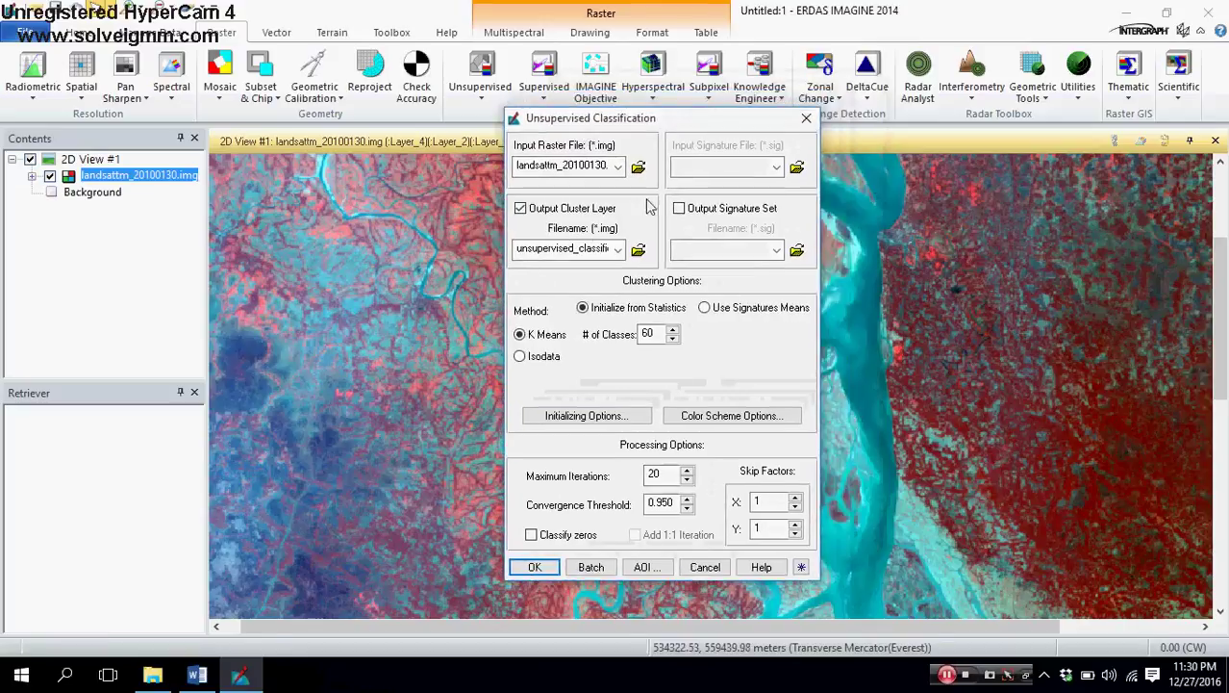
click(199, 676)
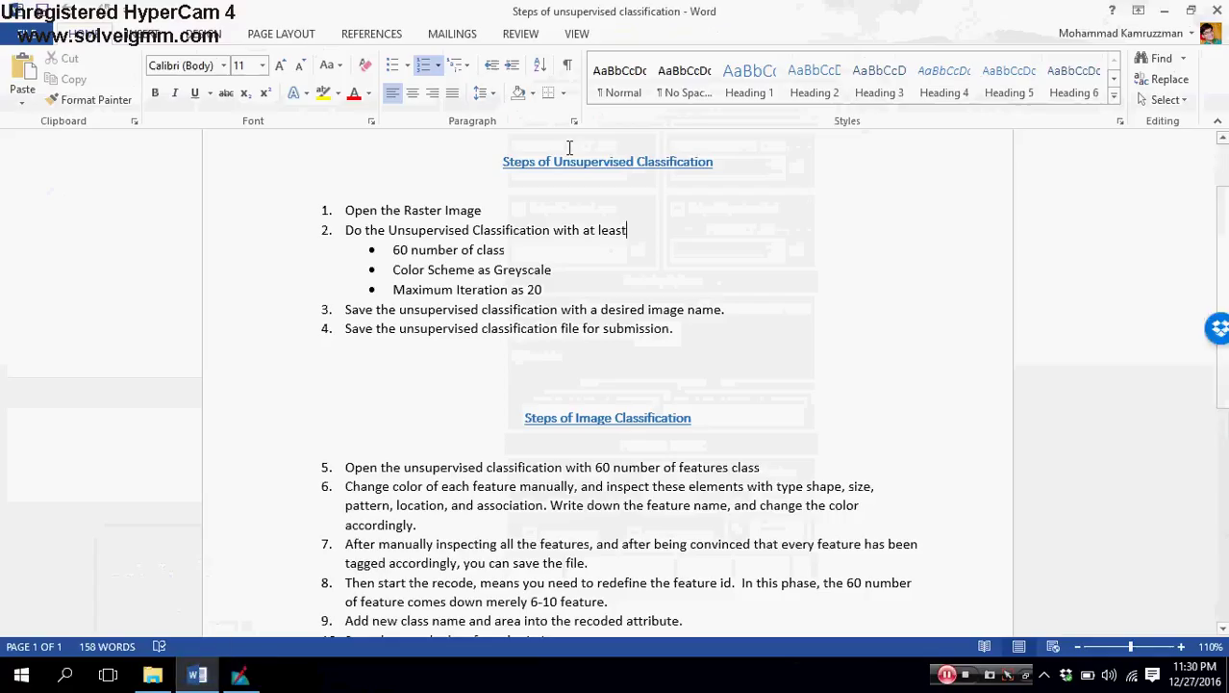
triple_click(411, 210)
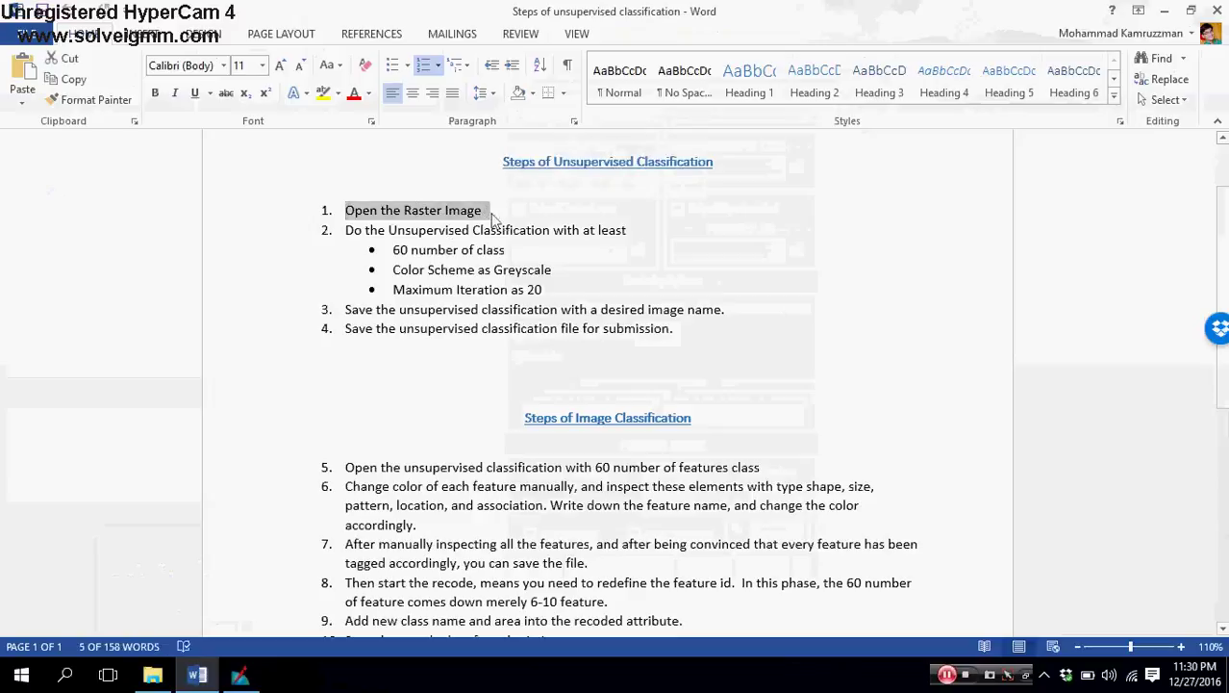
drag(389, 250, 506, 250)
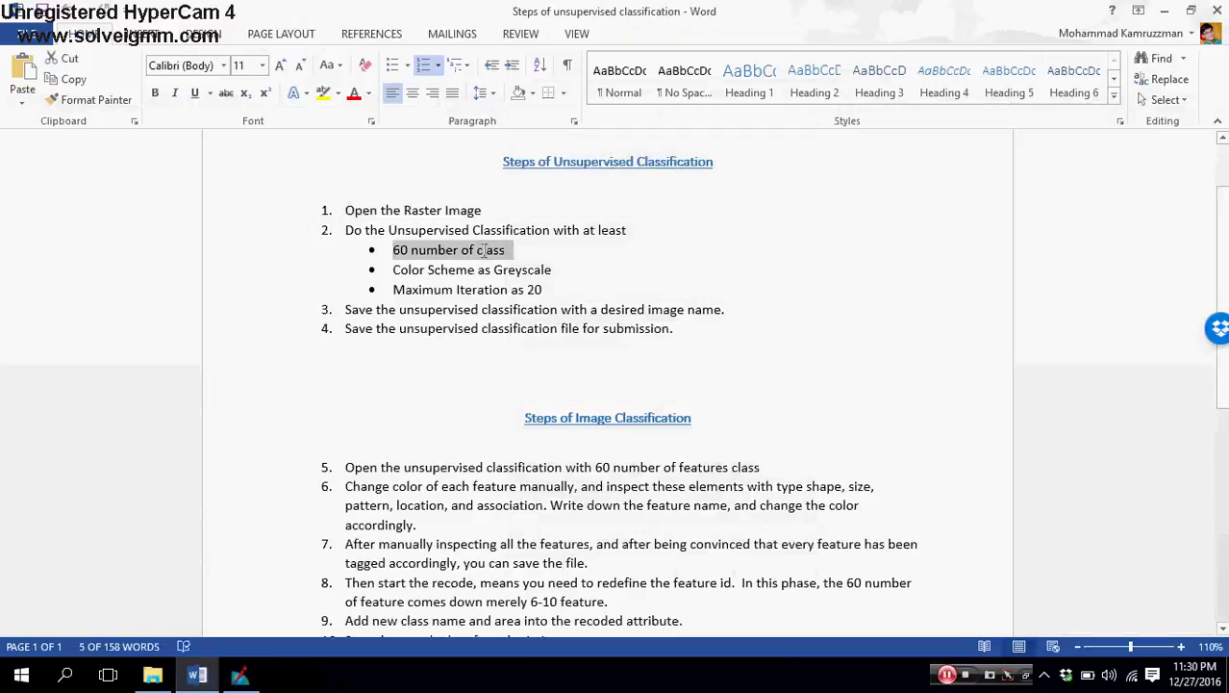
click(1191, 10)
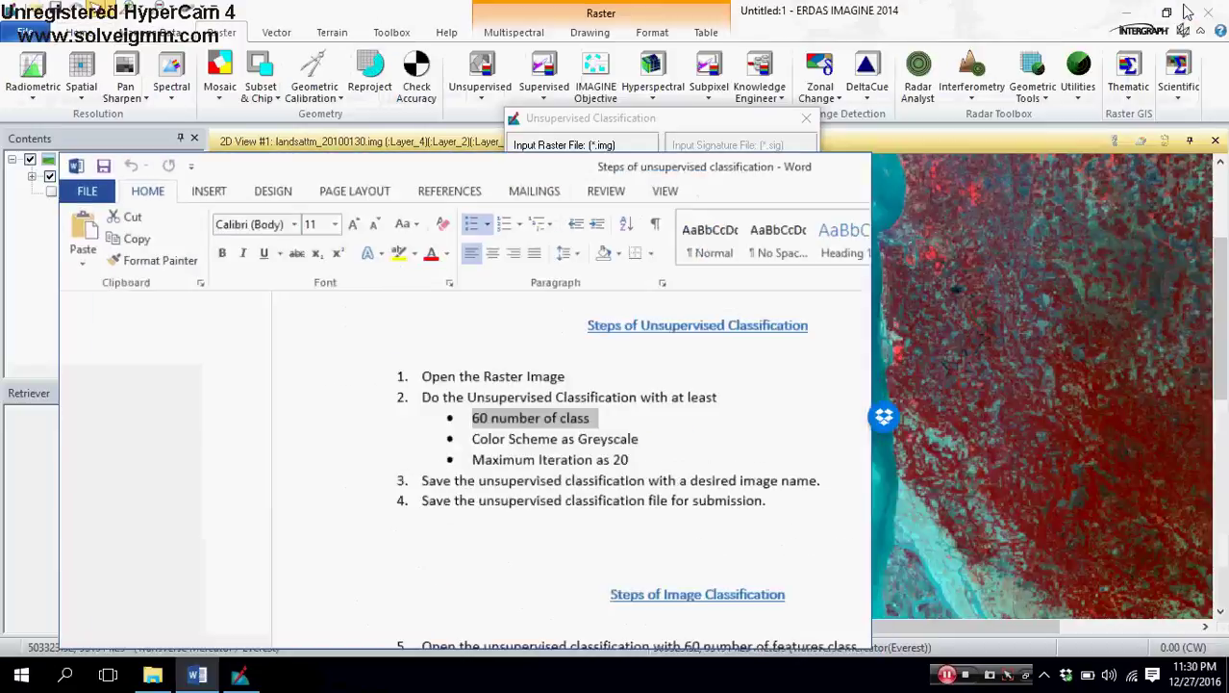
drag(535, 200, 431, 43)
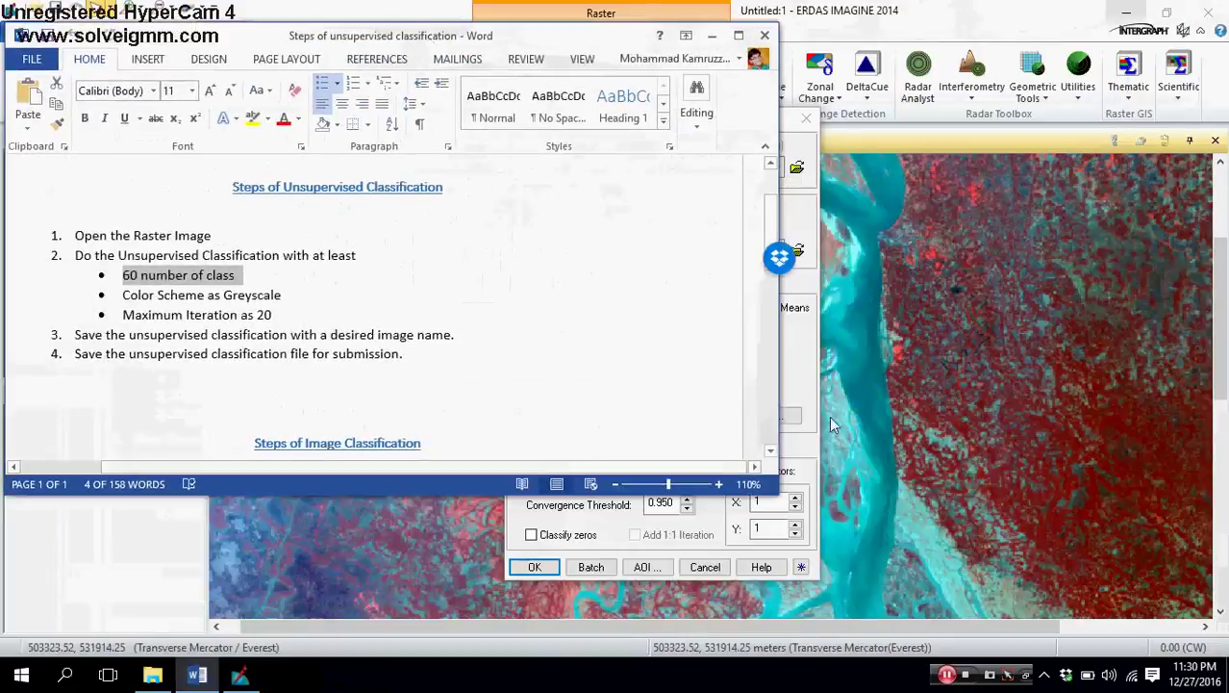
drag(734, 338, 423, 339)
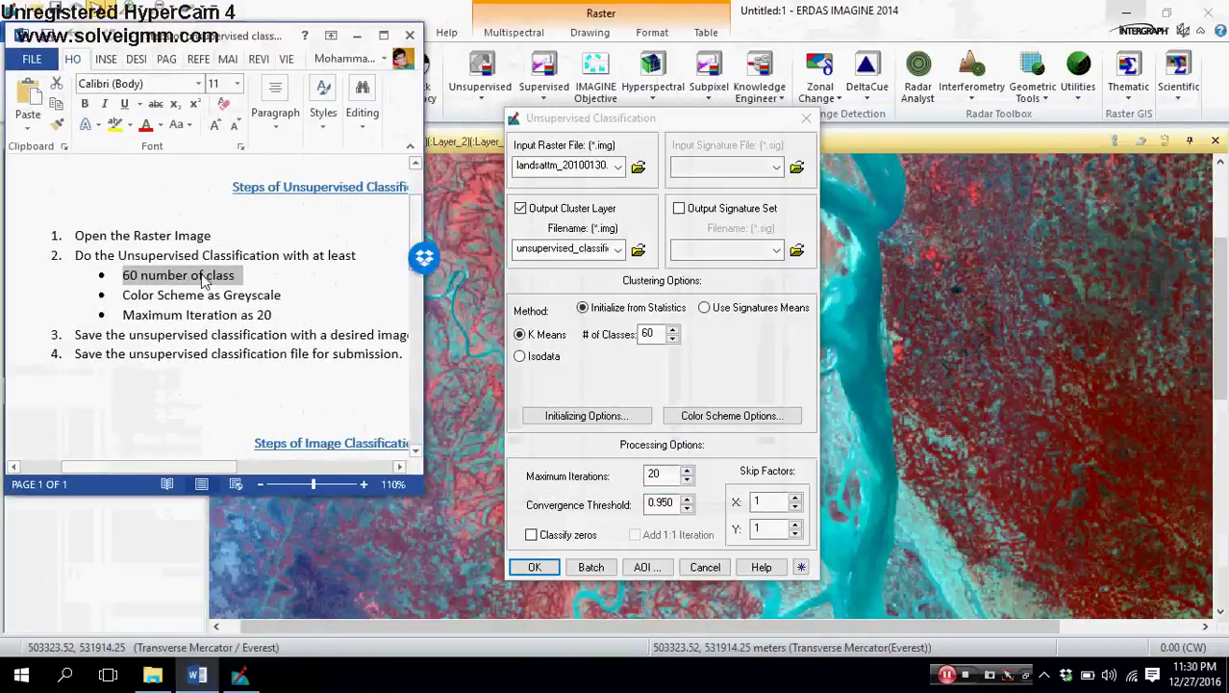
Step: Check the dialog's class count, color scheme and maximum iterations against the Steps of unsupervised classification document
click(648, 334)
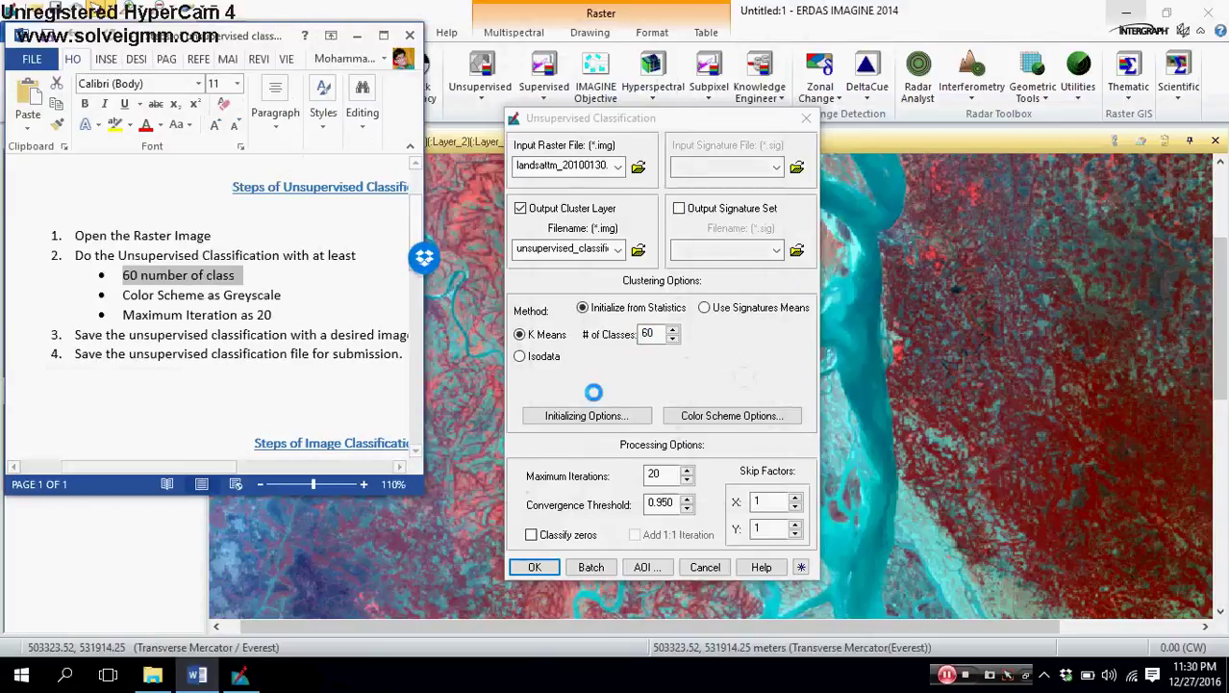
click(694, 414)
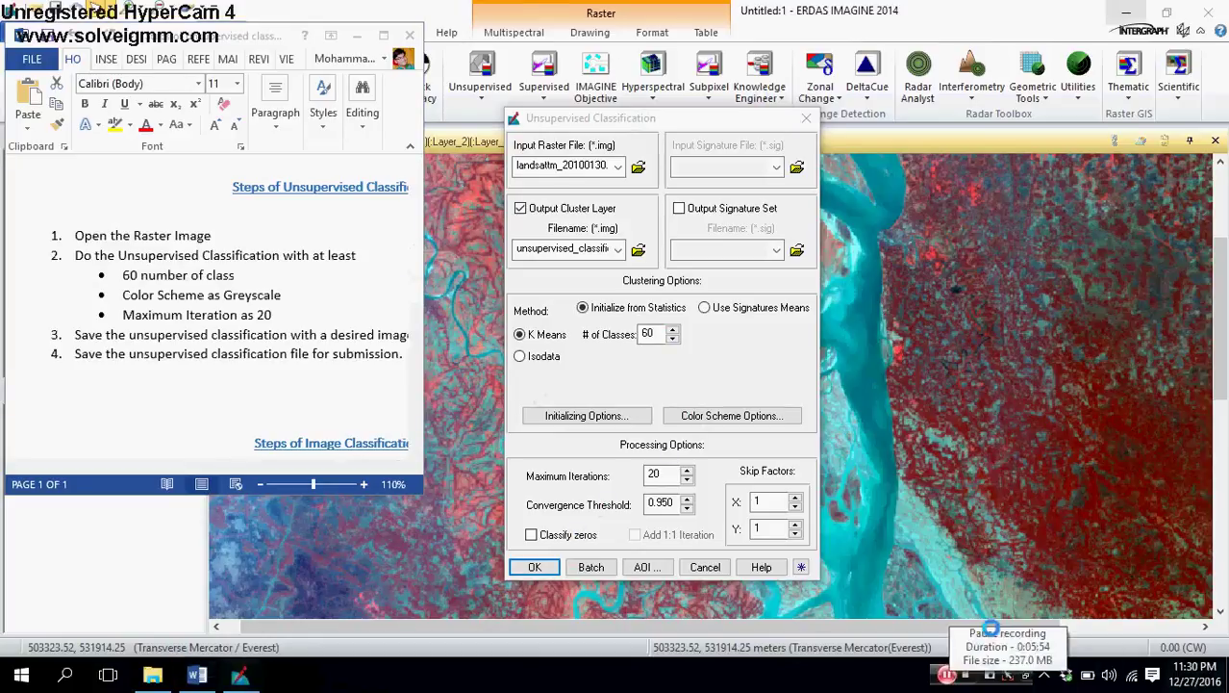
click(948, 676)
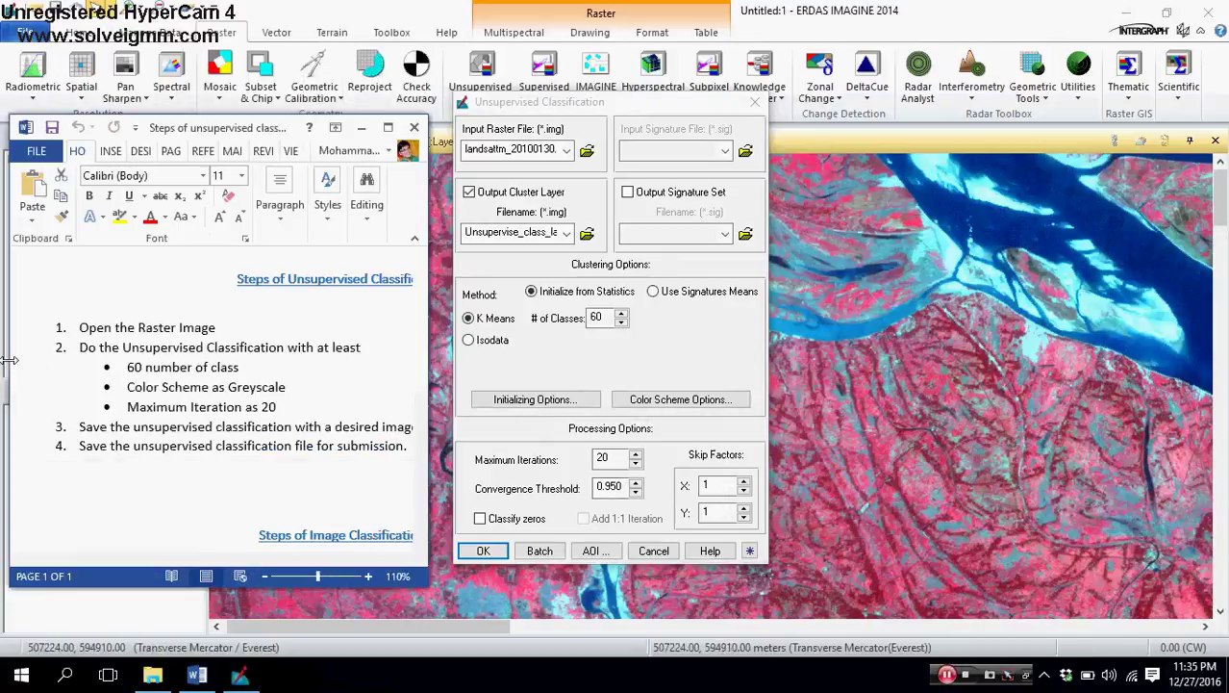
click(12, 366)
drag(9, 359, 5, 359)
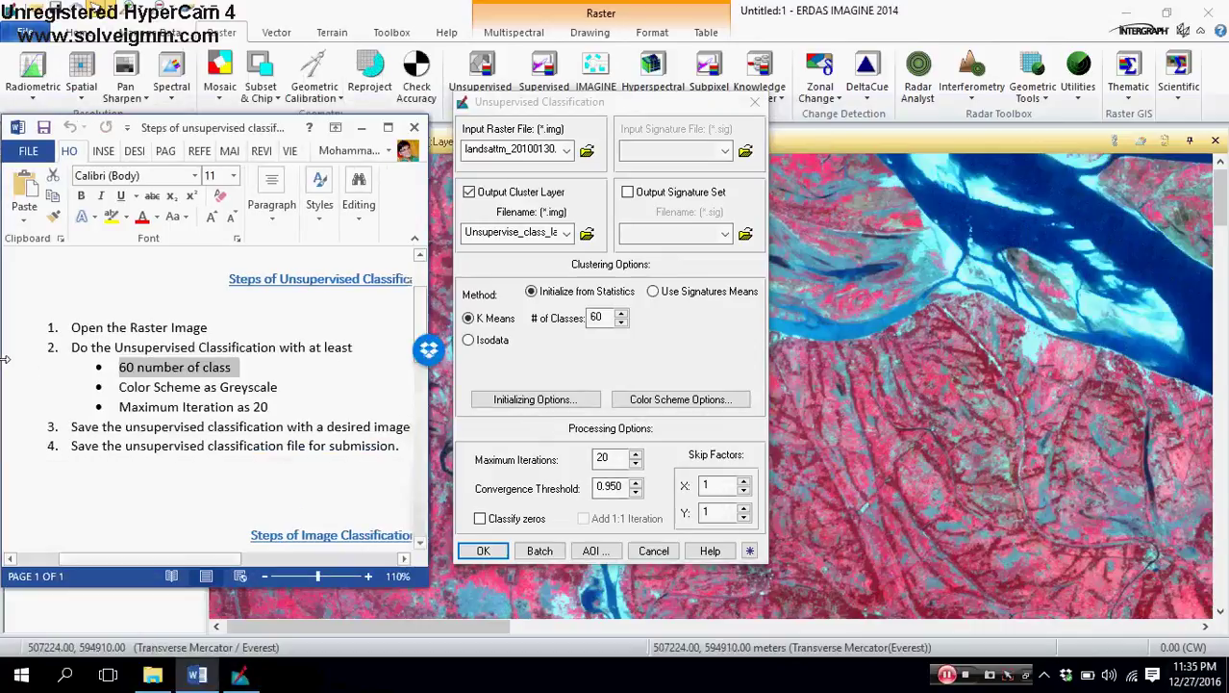
click(184, 368)
drag(121, 368, 236, 369)
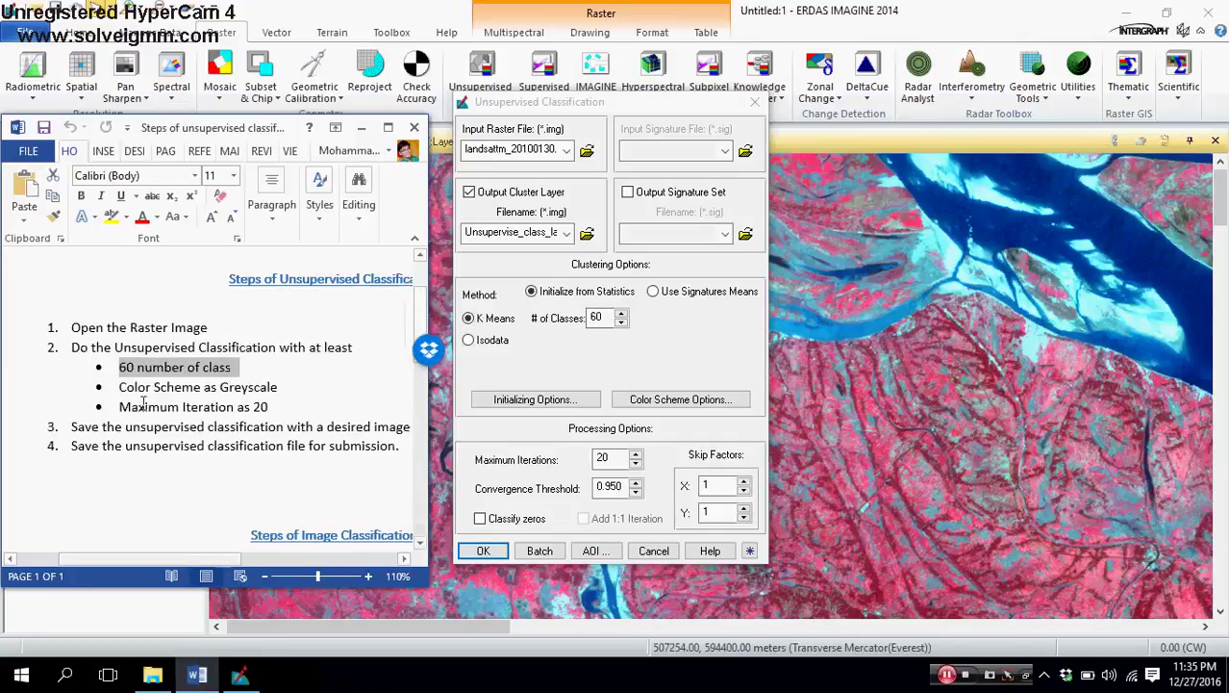
drag(118, 385, 279, 397)
drag(119, 406, 271, 409)
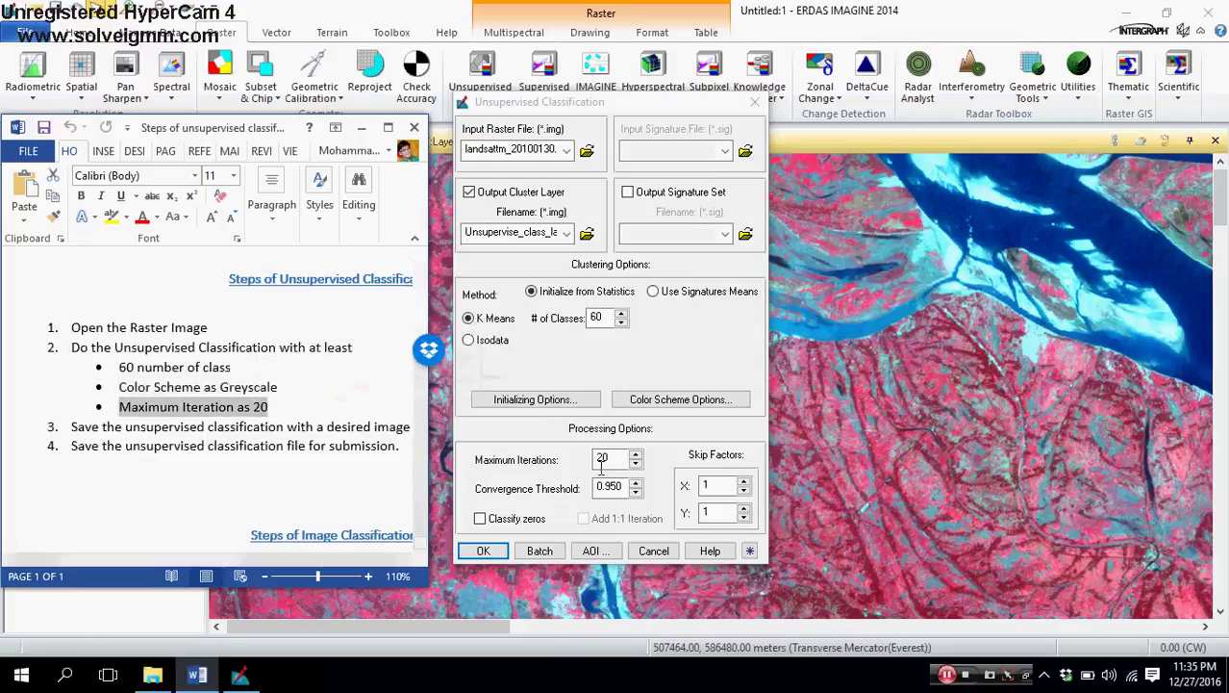
Step: Recheck the maximum iterations line in the document and run the unsupervised classification
click(276, 408)
drag(275, 408, 121, 413)
click(274, 410)
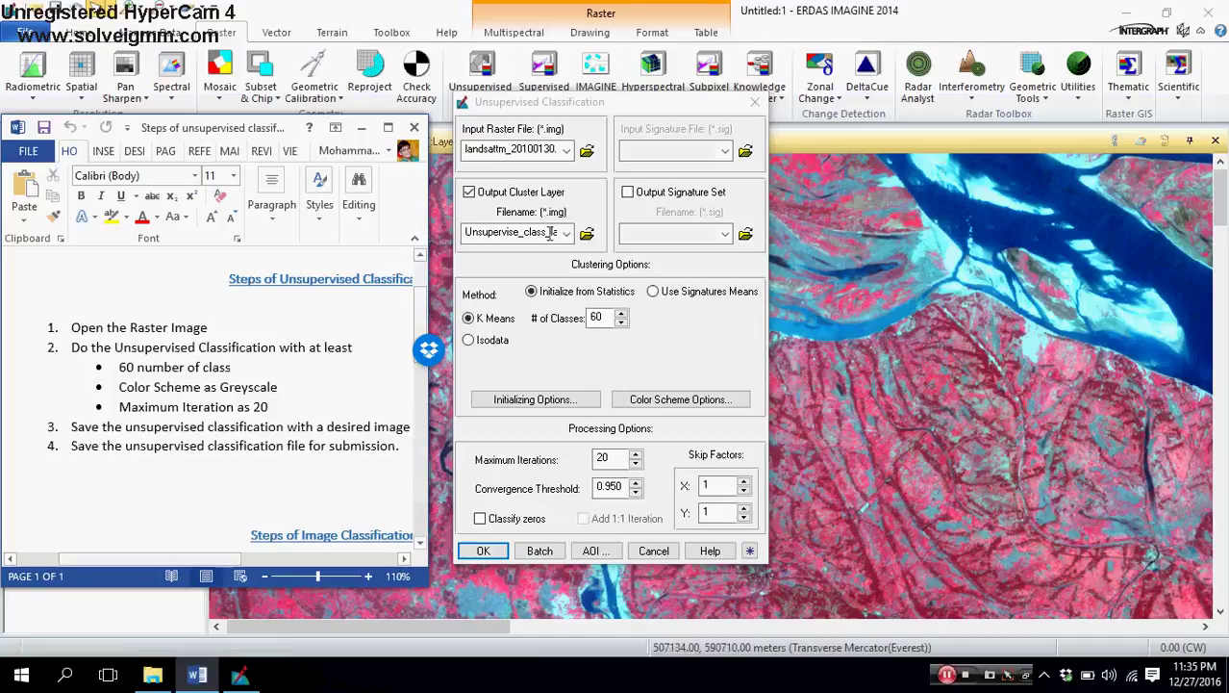
click(484, 553)
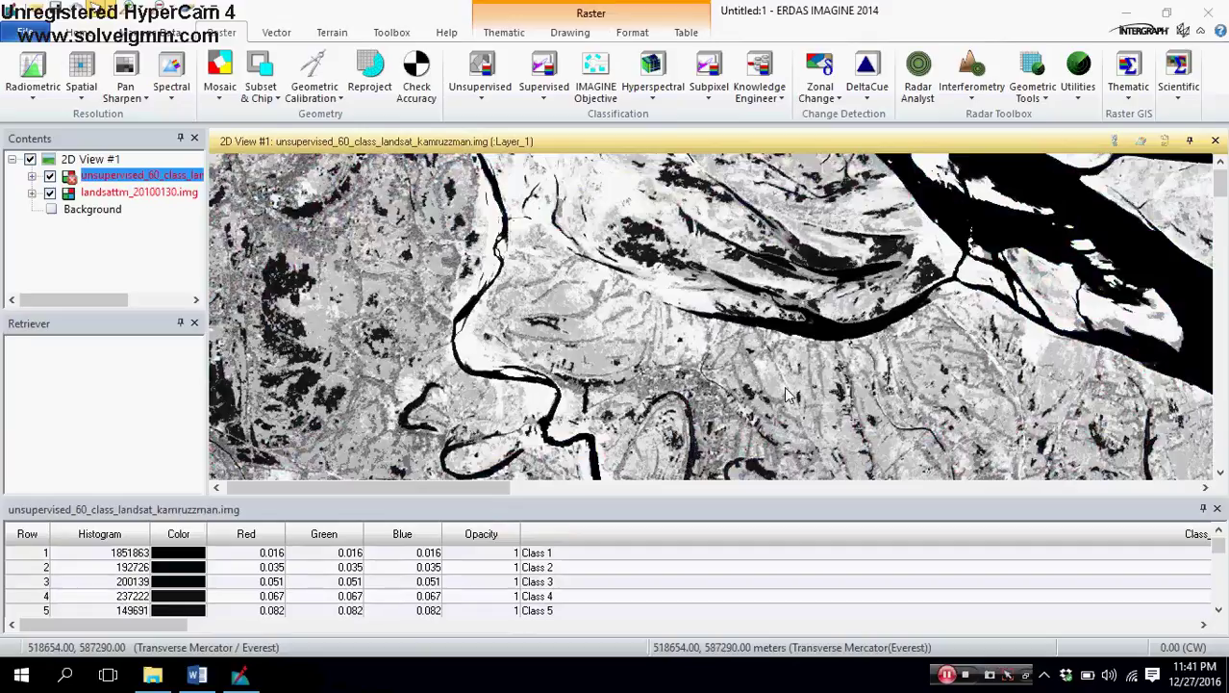
click(106, 258)
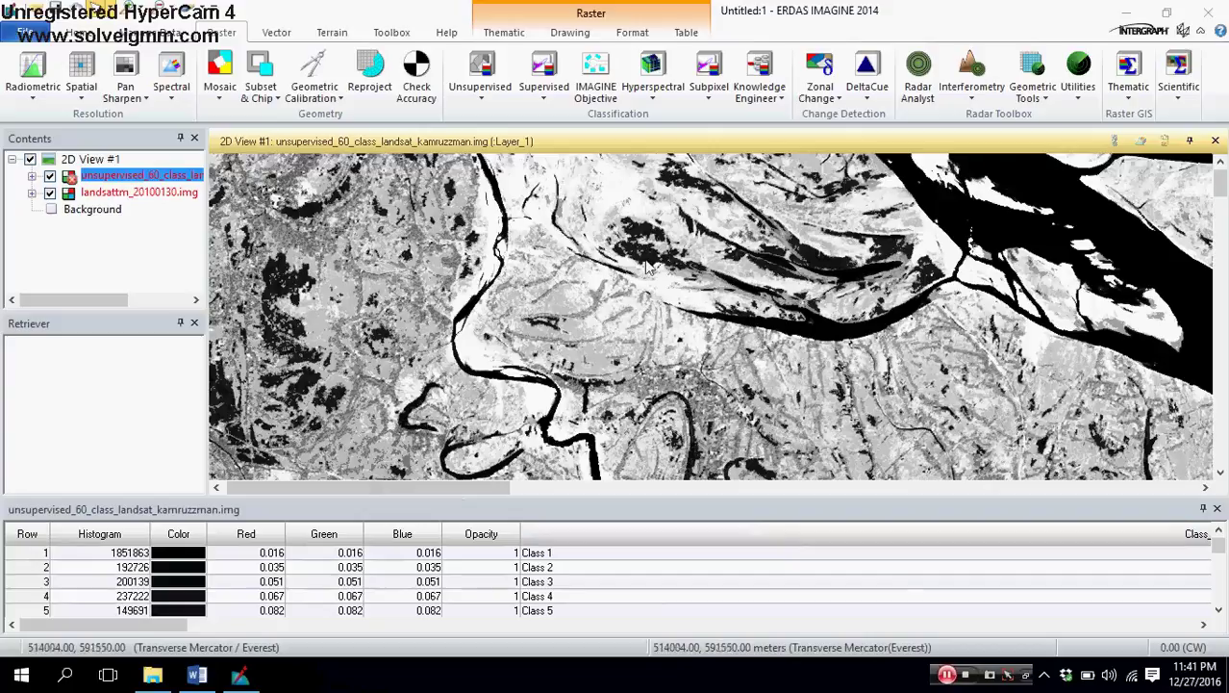
right_click(142, 193)
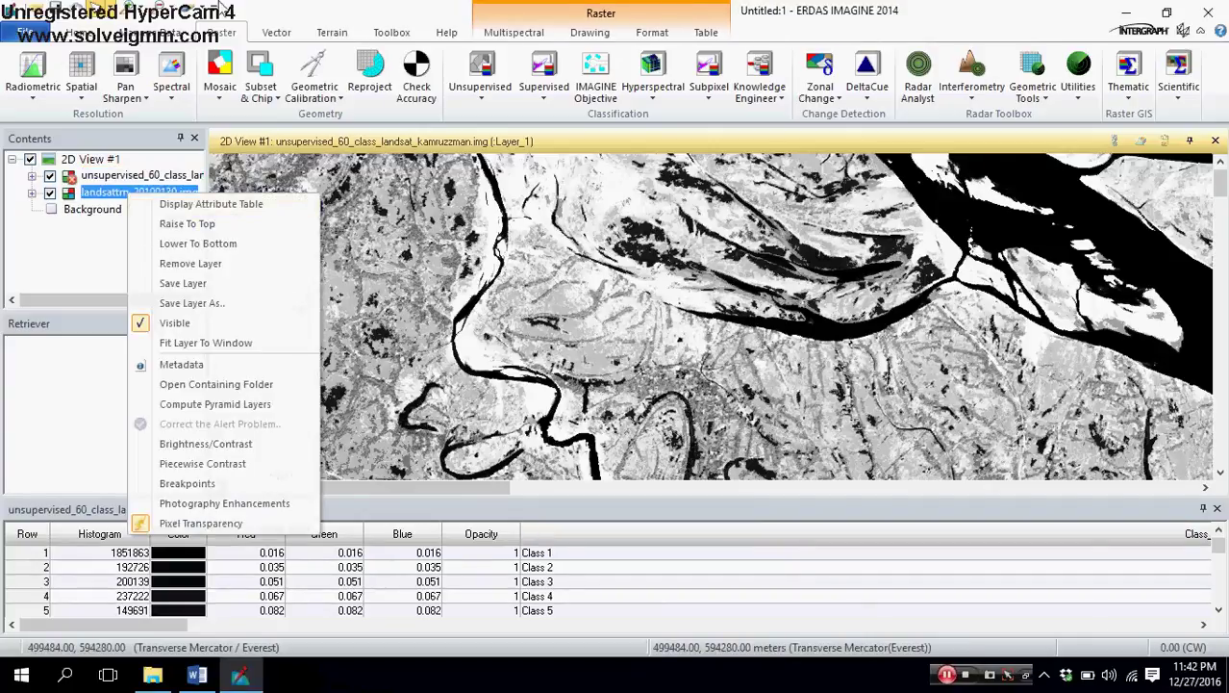
click(279, 8)
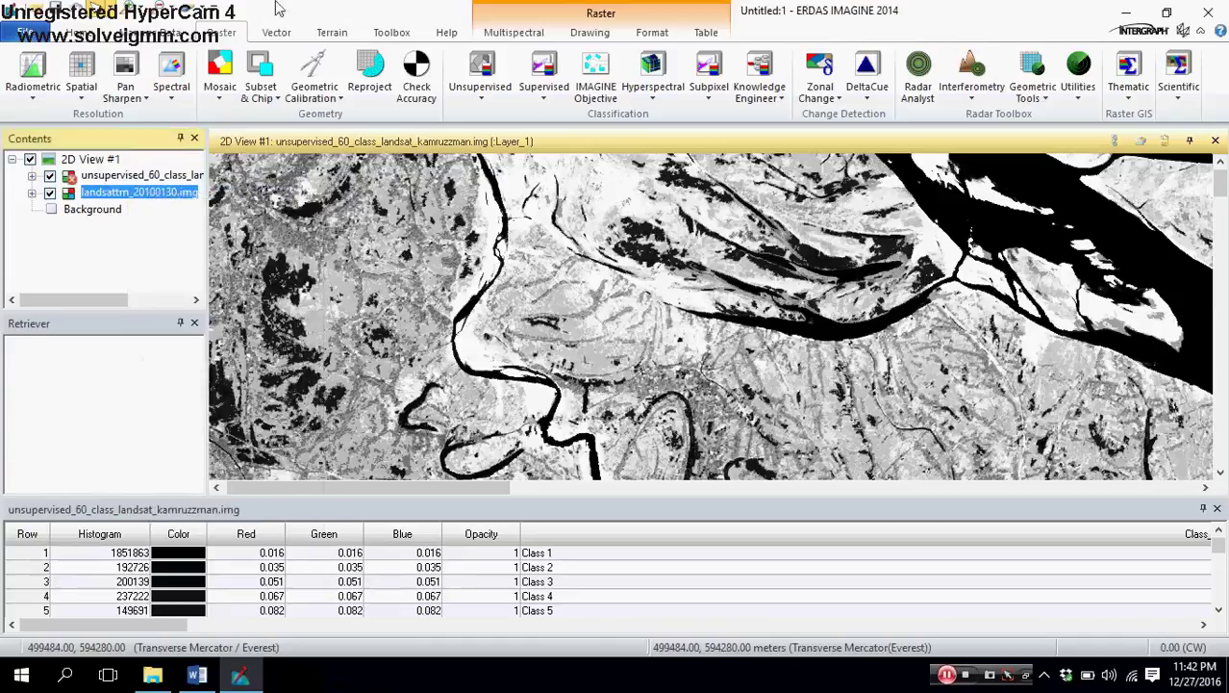
Step: Switch the display to two views and show landsattm_20100130.img in 2D View #2
click(93, 36)
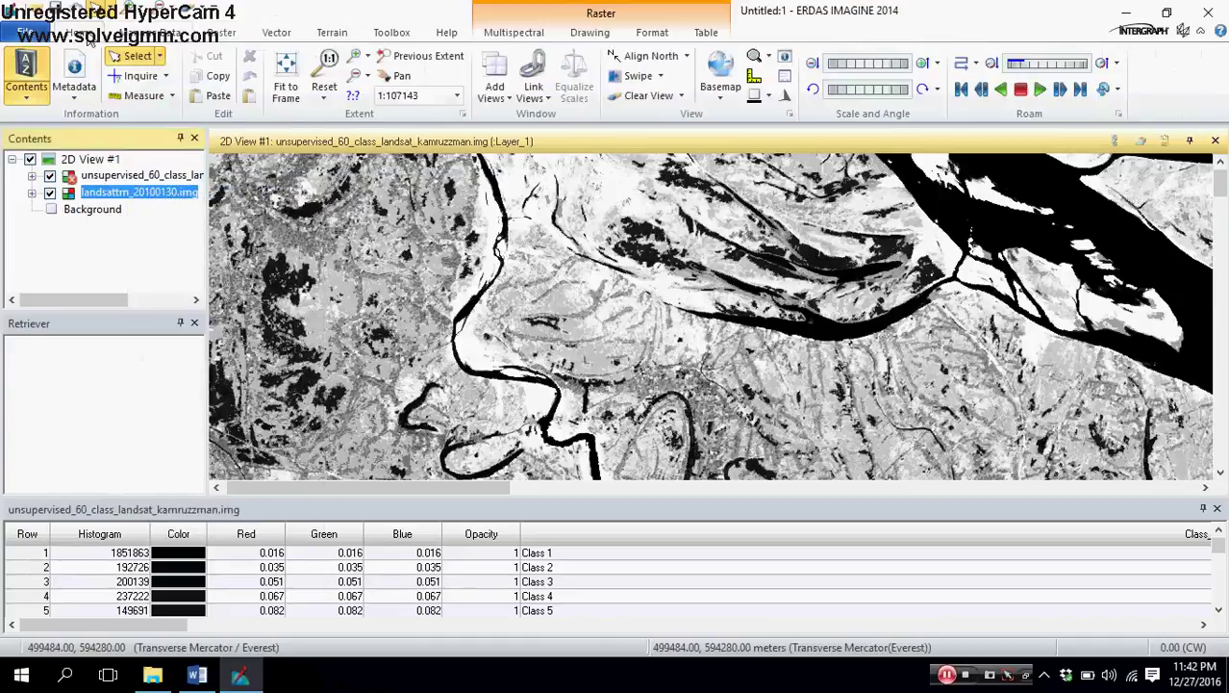
click(497, 98)
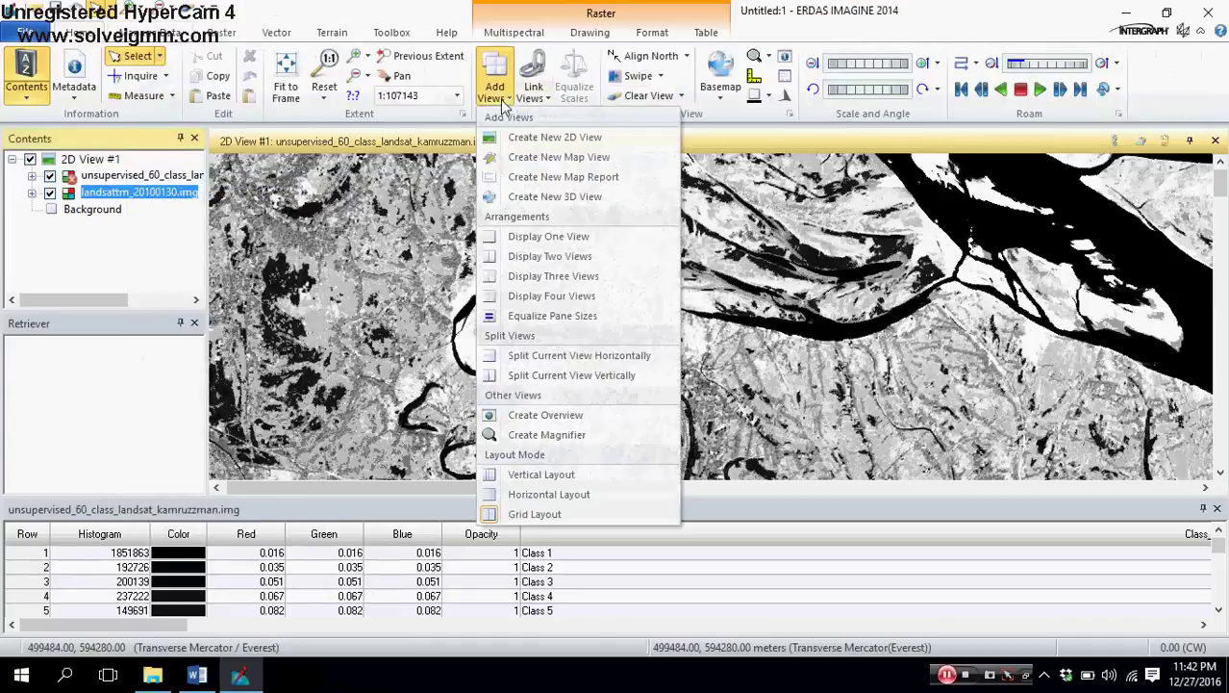
click(513, 256)
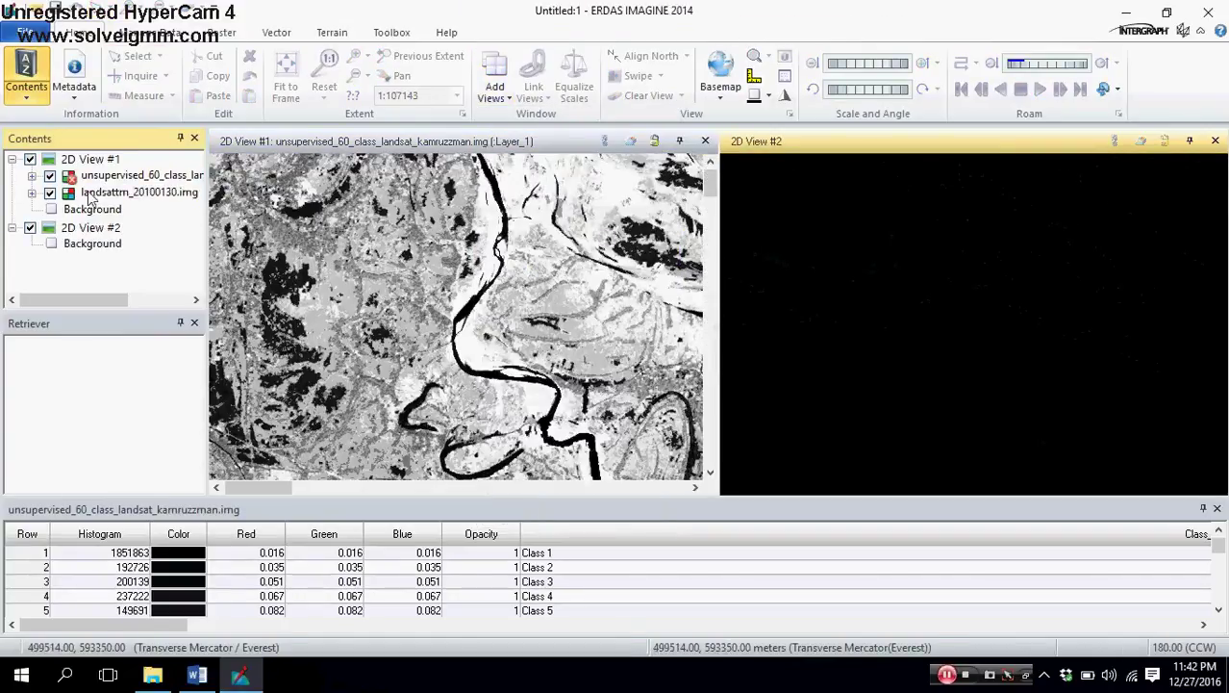
click(88, 229)
drag(87, 238, 86, 241)
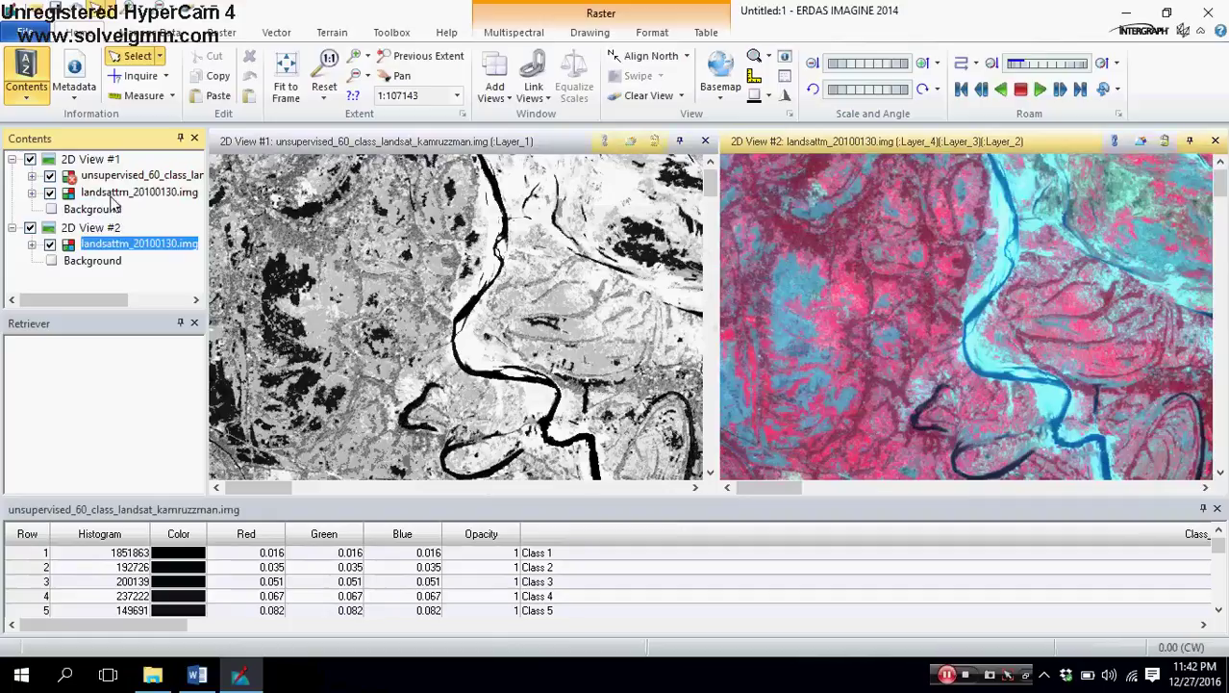
Step: Remove the landsattm_20100130.img layer from 2D View #1 and link the two views
right_click(113, 202)
click(151, 276)
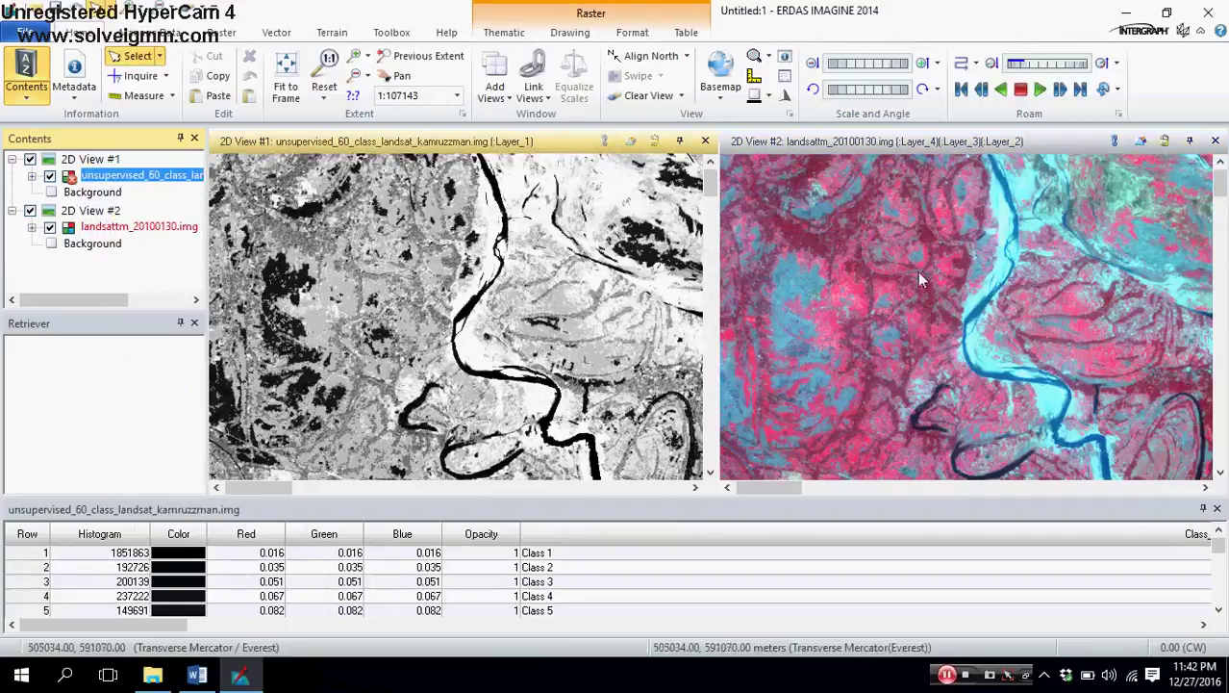
click(1113, 142)
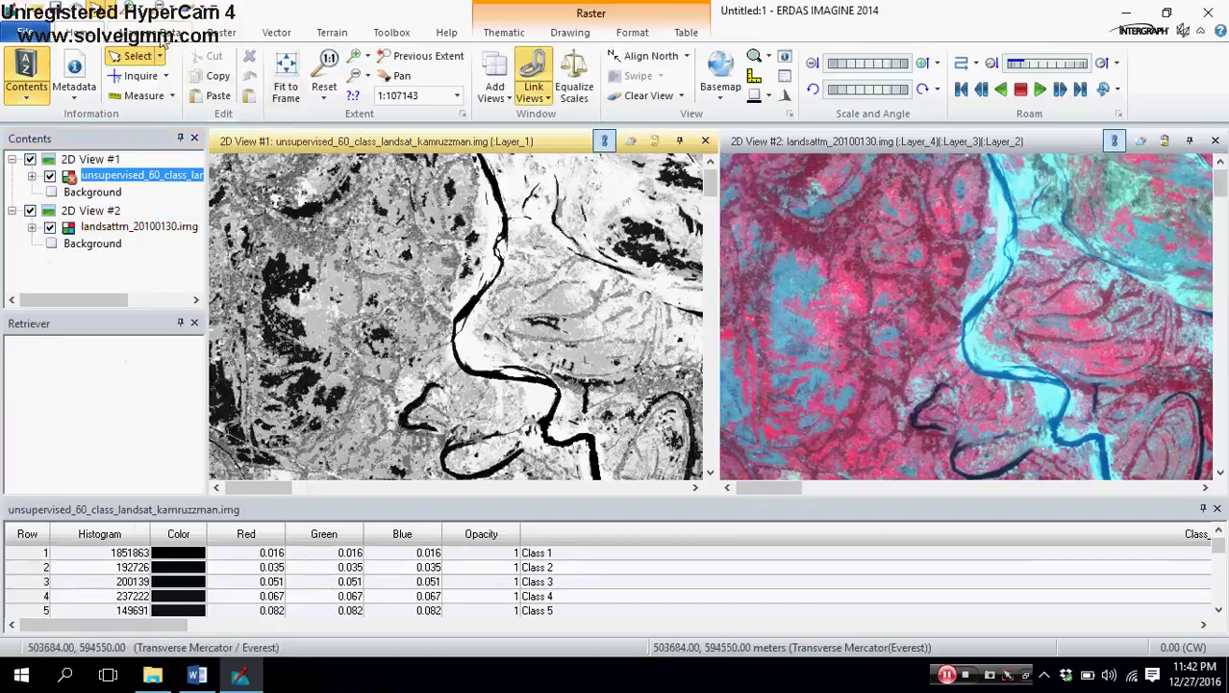
Step: Pan the linked views around the river bends to compare the classified image with the Landsat image
click(401, 75)
drag(557, 366, 515, 289)
drag(535, 340, 493, 310)
drag(561, 370, 572, 418)
drag(591, 356, 658, 432)
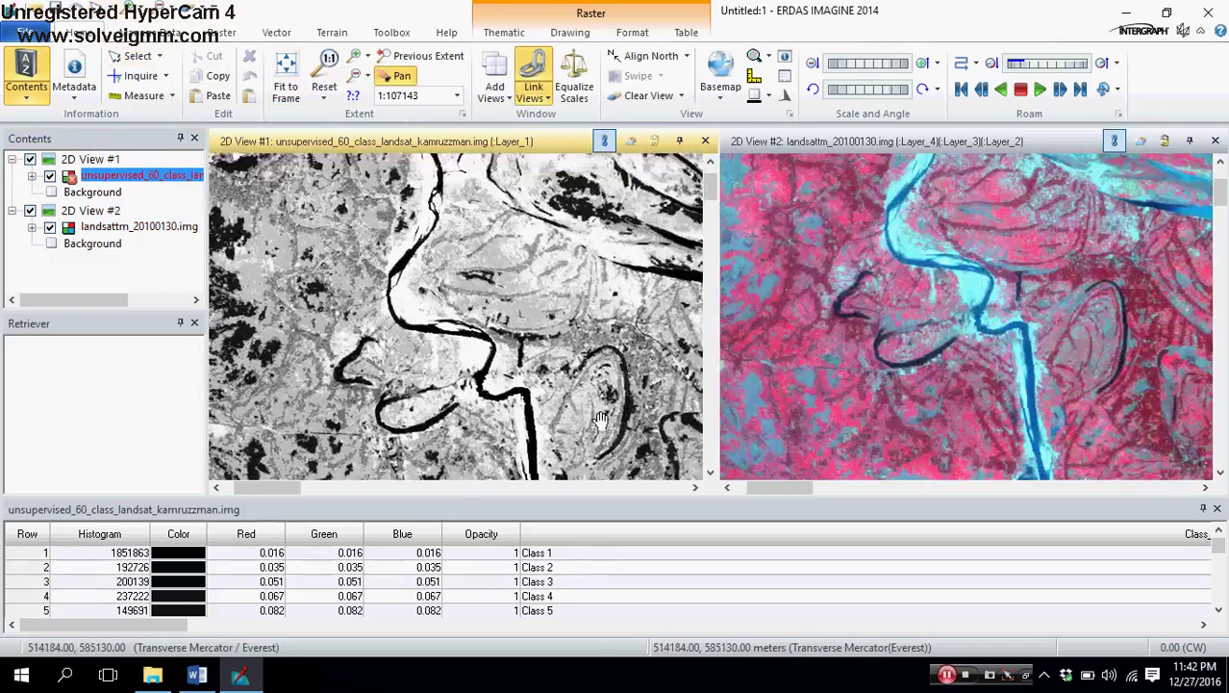
mouse_move(577, 366)
mouse_down()
mouse_move(535, 306)
mouse_move(527, 404)
mouse_move(541, 405)
mouse_move(515, 352)
mouse_move(554, 366)
mouse_move(533, 389)
mouse_move(558, 354)
mouse_up()
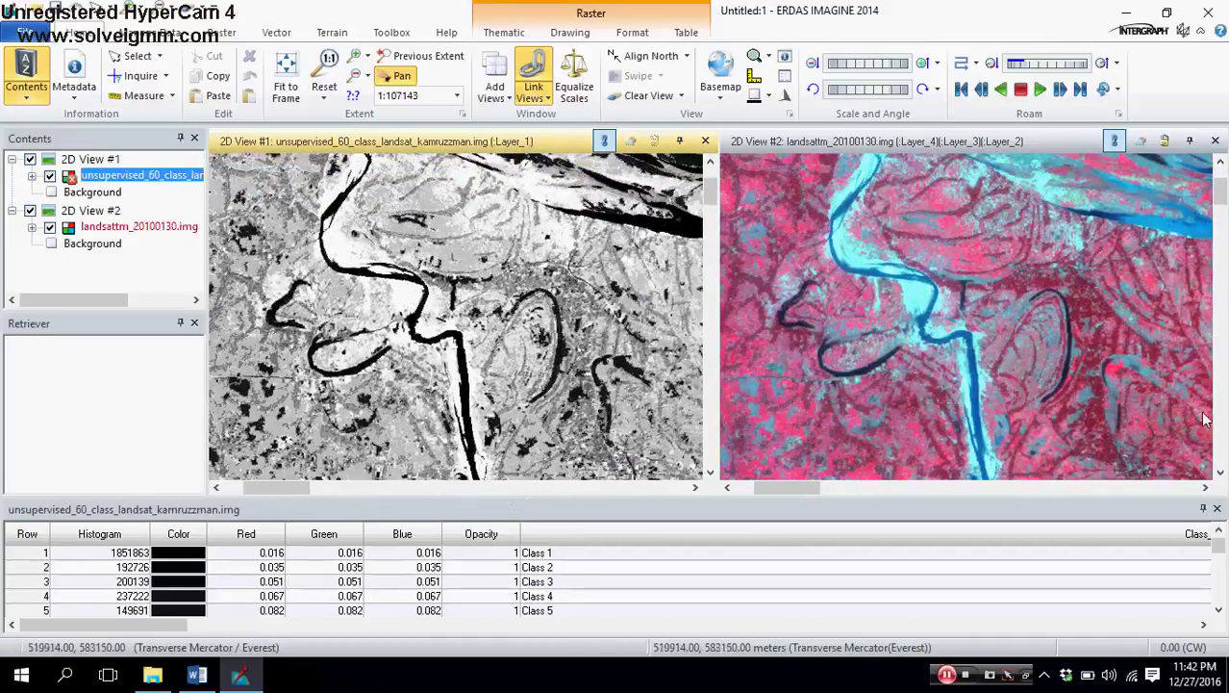
Step: Close and redisplay the attribute table of the 60-class unsupervised layer, and enlarge the table area
click(1217, 508)
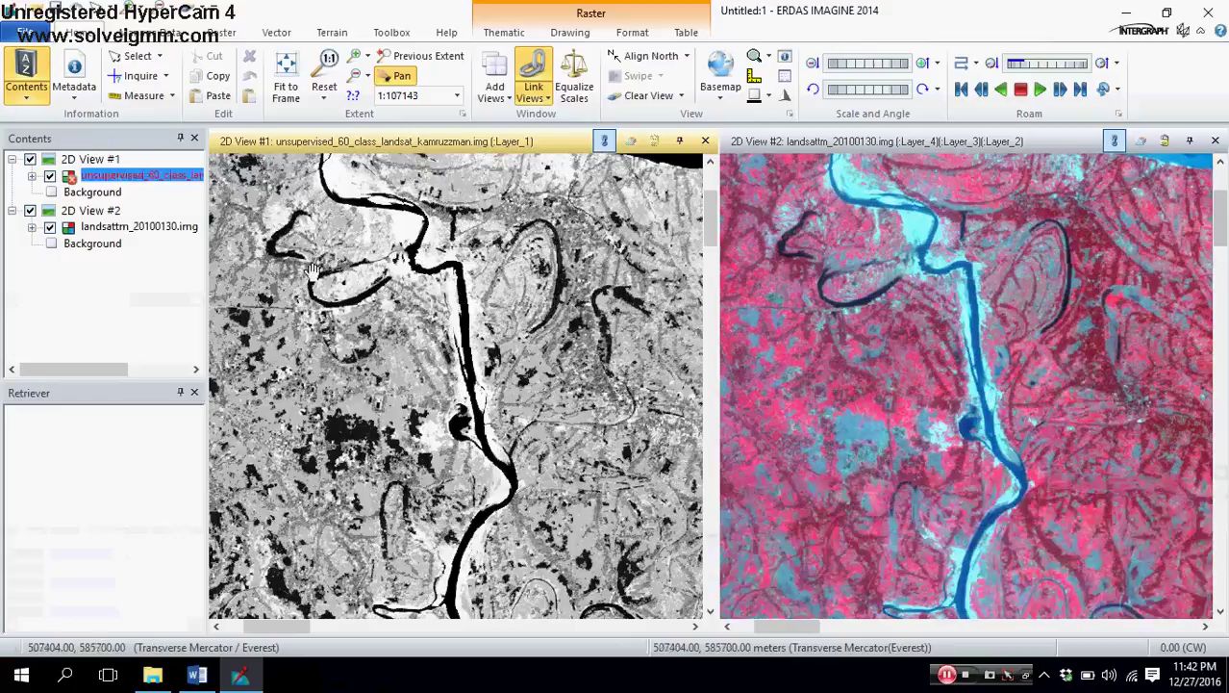
right_click(108, 180)
click(144, 191)
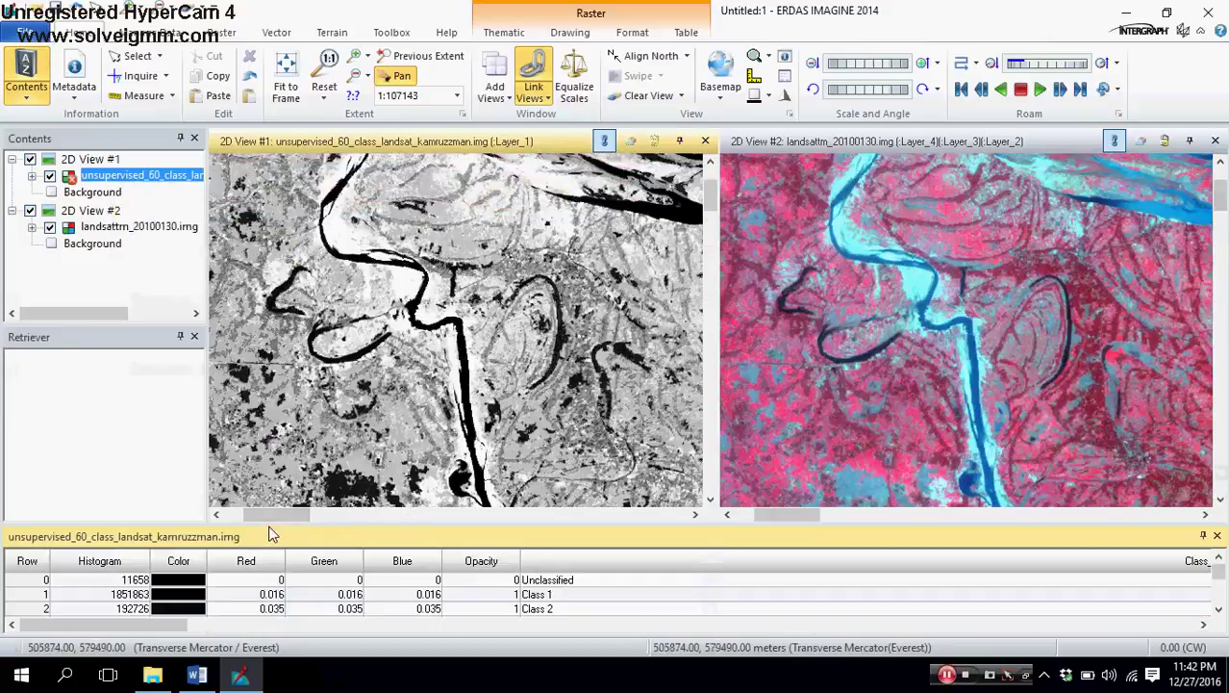
drag(269, 524, 232, 350)
double_click(234, 350)
Step: Examine the attribute table rows from Unclassified to Class 60, including their histogram and color values
scroll(1068, 398, down, 5)
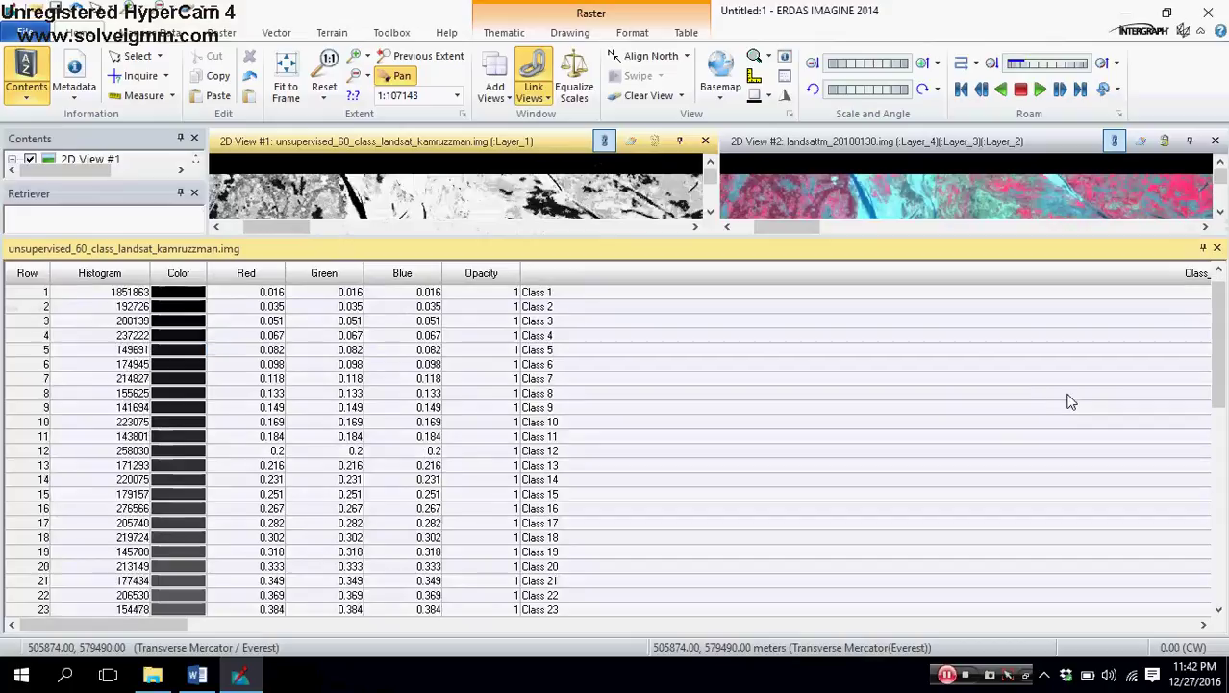
scroll(19, 520, down, 9)
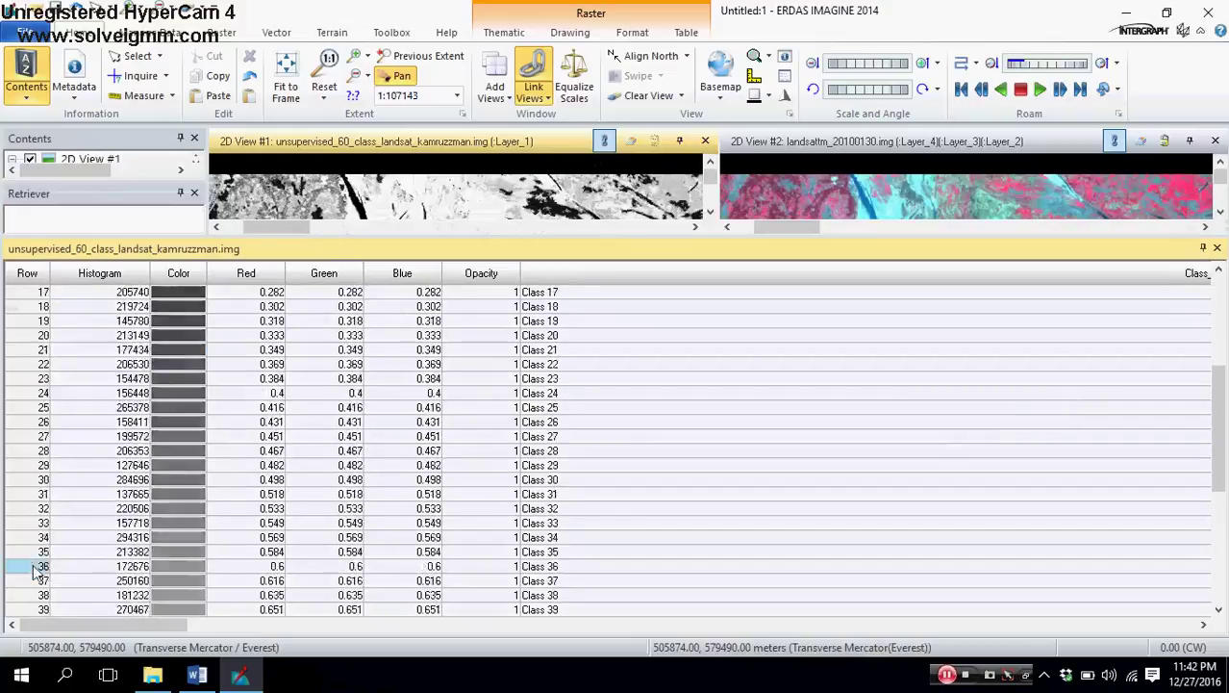
scroll(42, 589, up, 5)
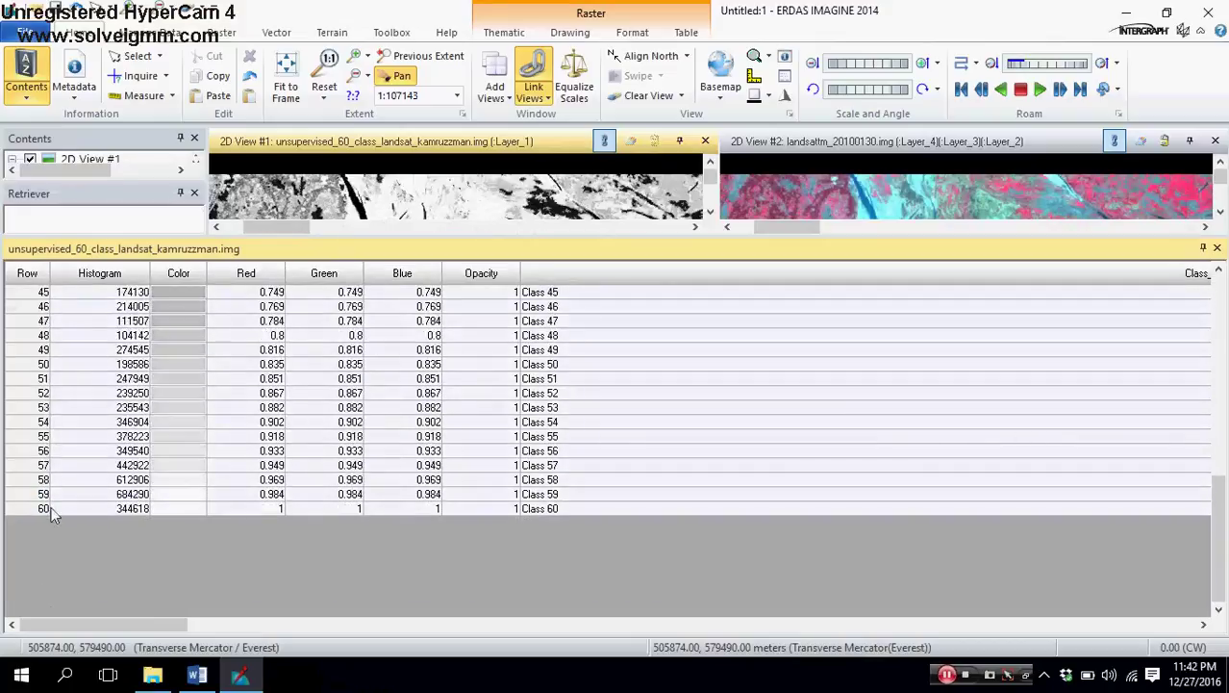
drag(1223, 501, 1224, 360)
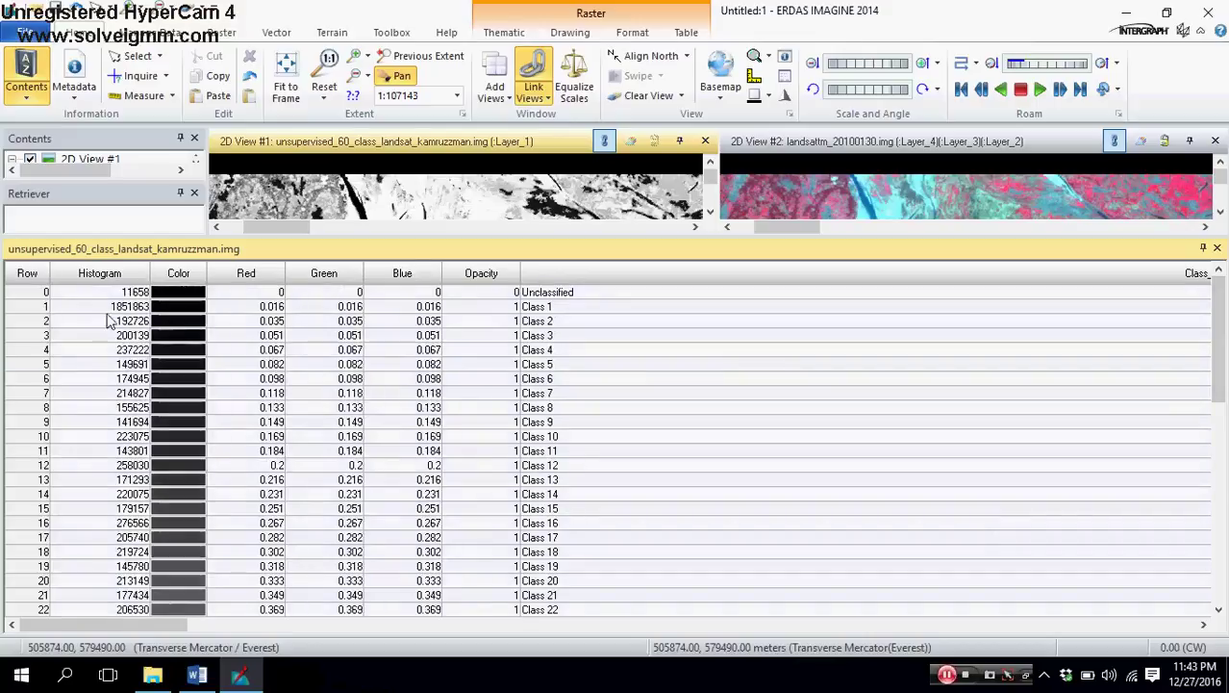
scroll(112, 313, down, 3)
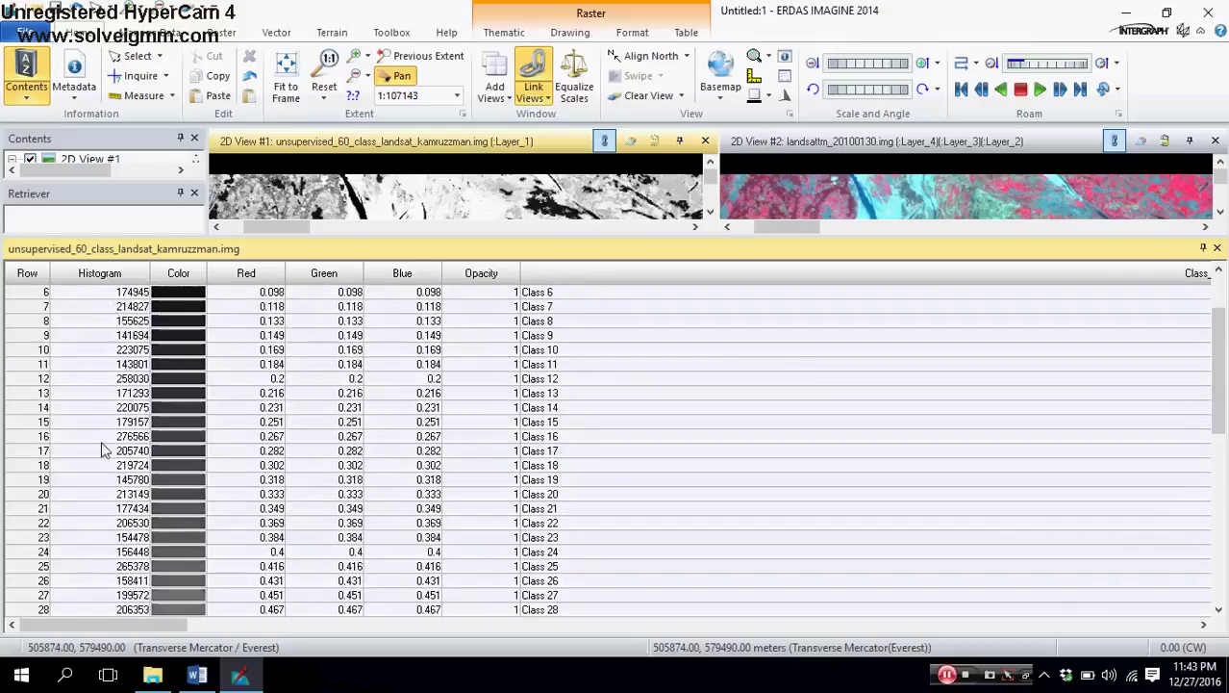
scroll(112, 438, up, 3)
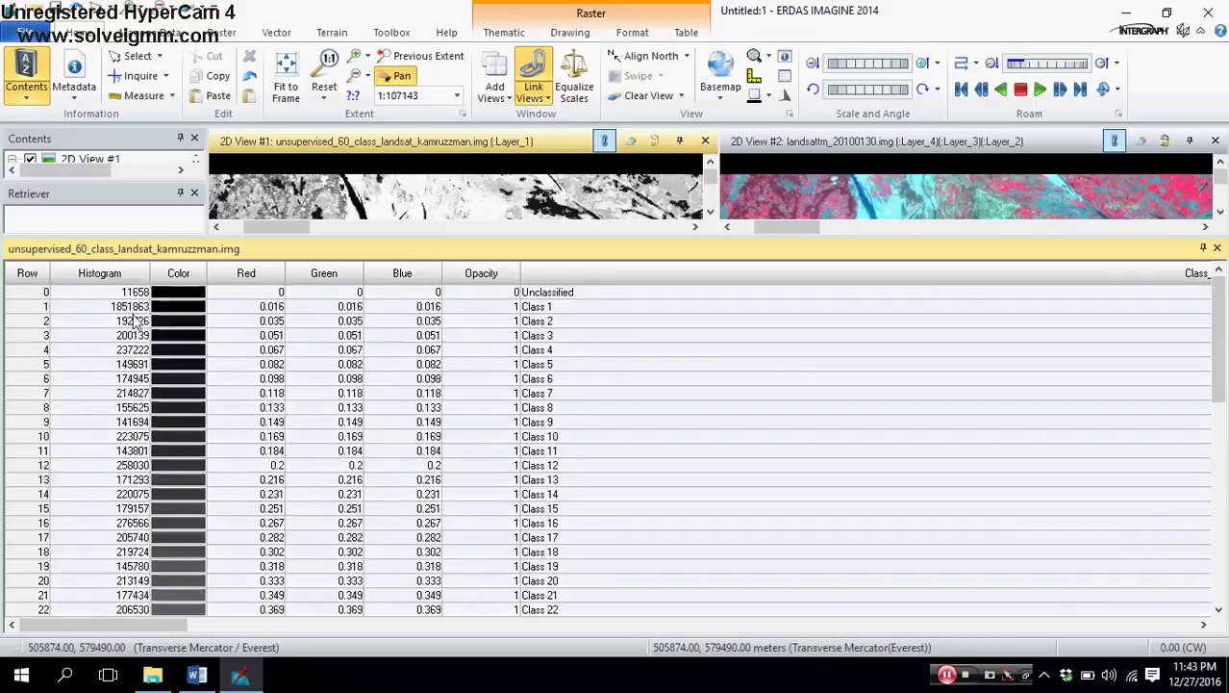
Step: Select the Class 1 row and open the Class 1 and Class 5 names for editing
click(15, 309)
double_click(579, 307)
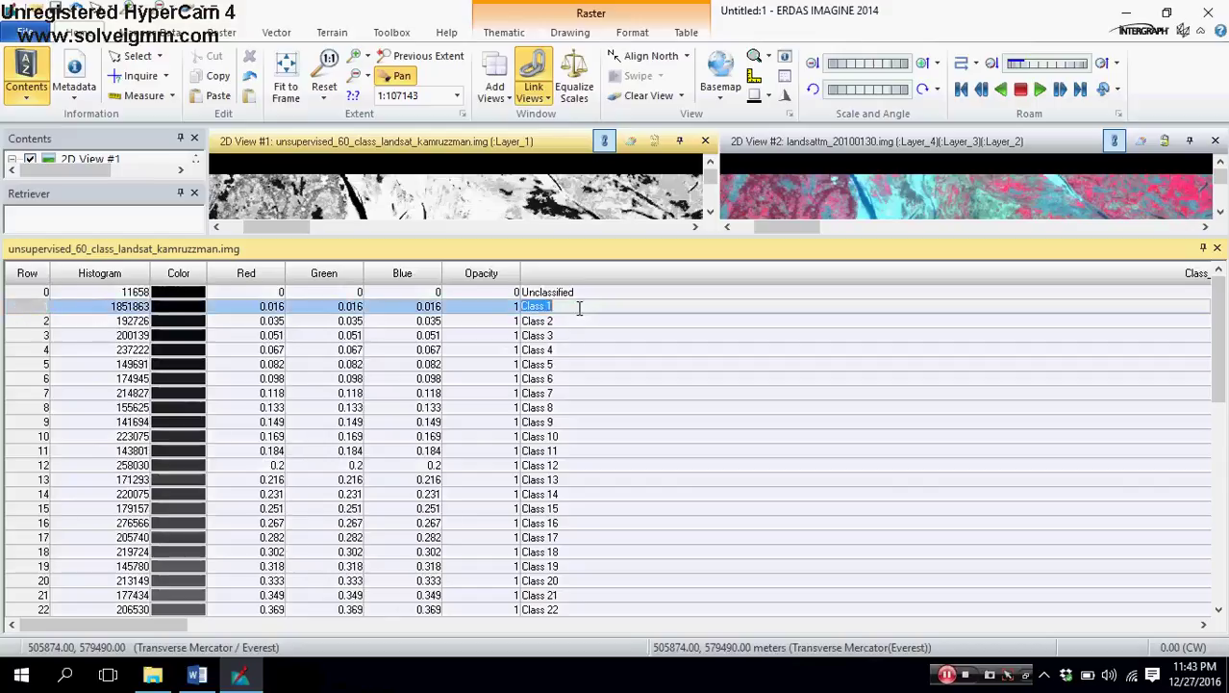
double_click(630, 368)
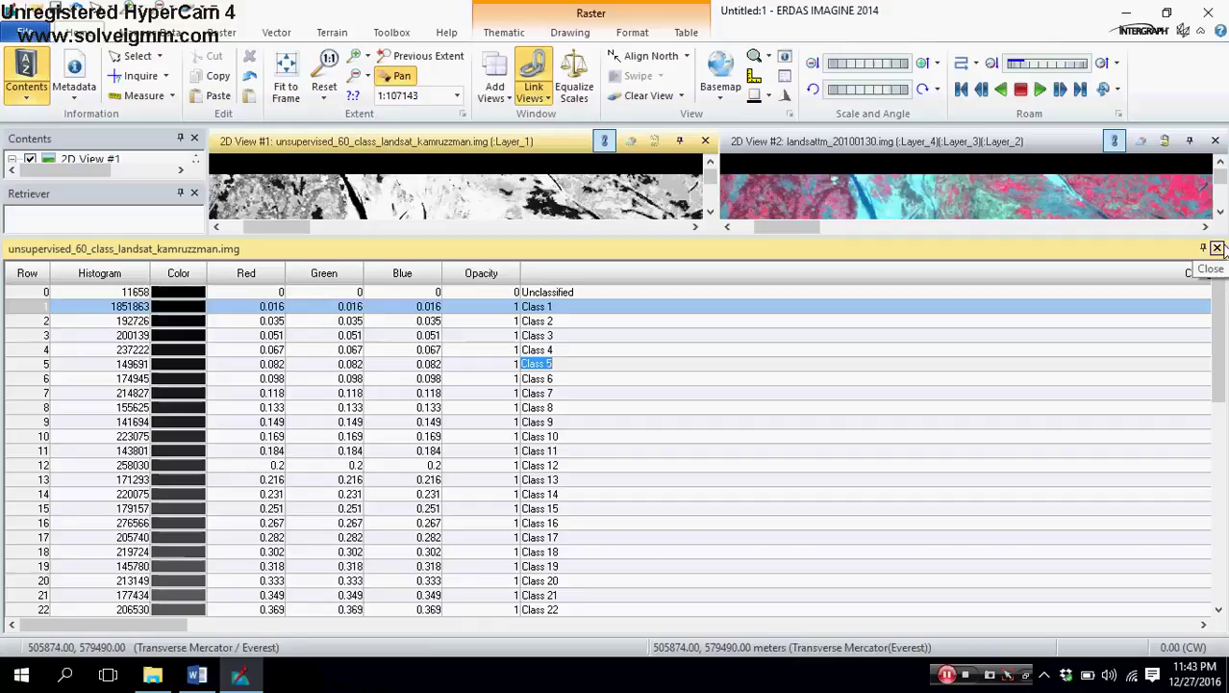
Step: Switch to the Word document, maximize it and review steps 1 to 4 of Steps of Unsupervised Classification
click(197, 676)
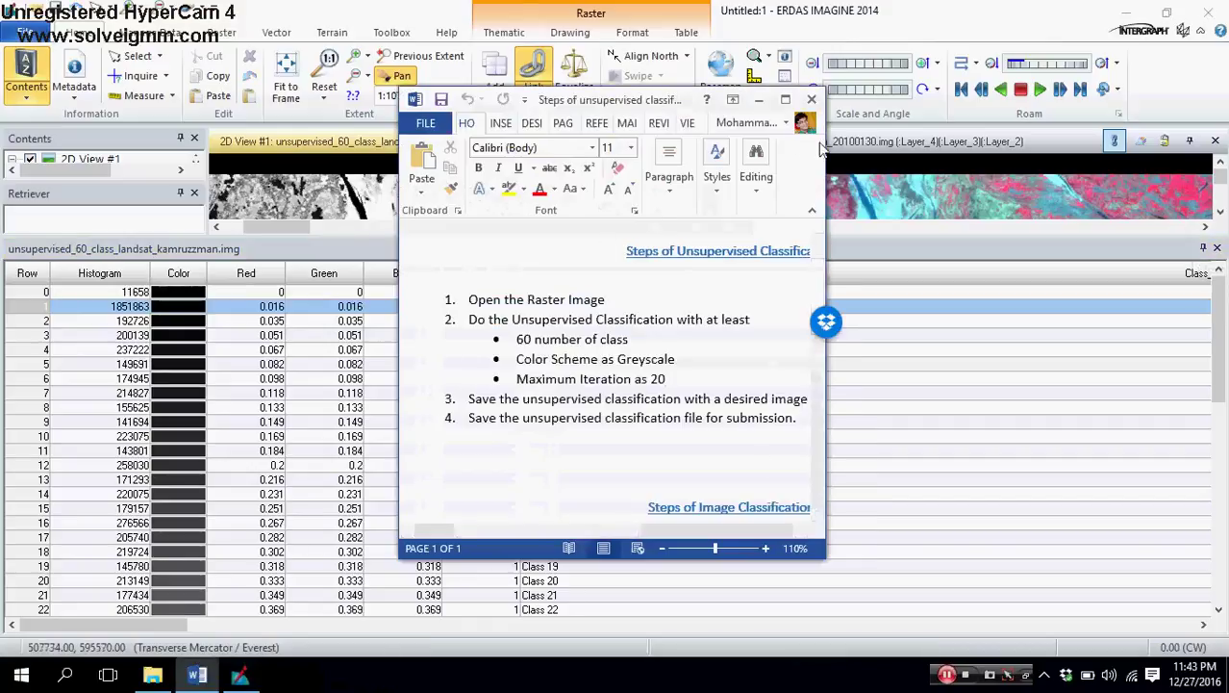
click(785, 99)
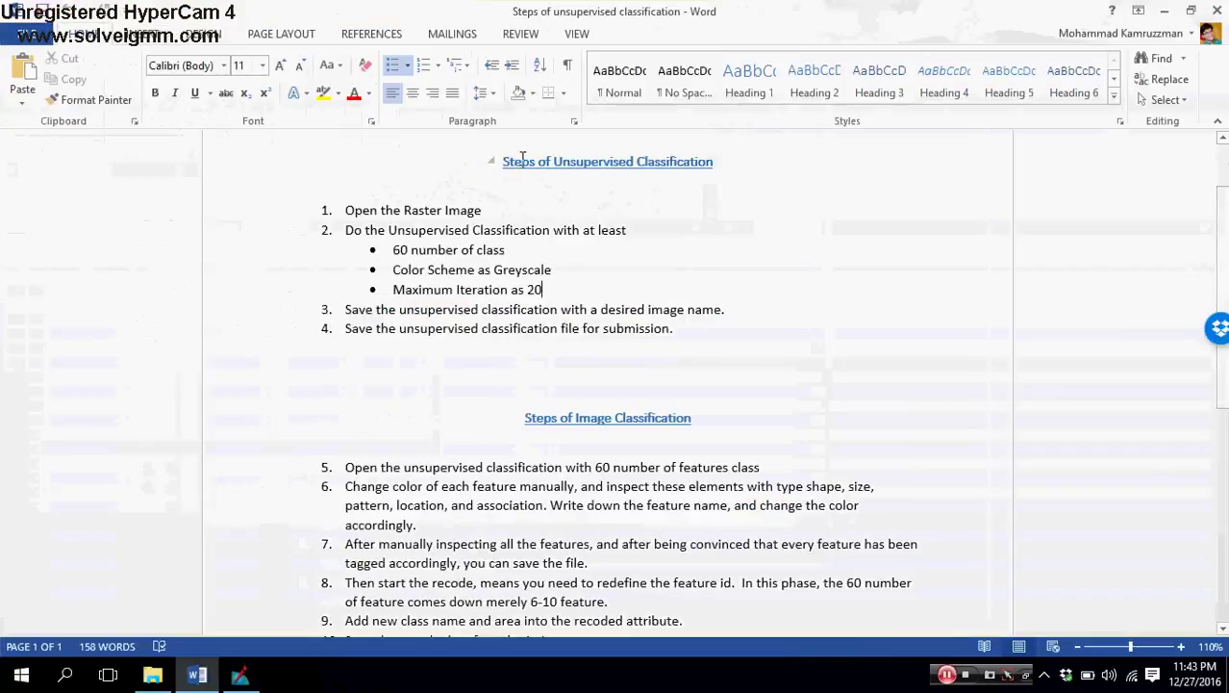
drag(347, 210, 694, 332)
click(402, 210)
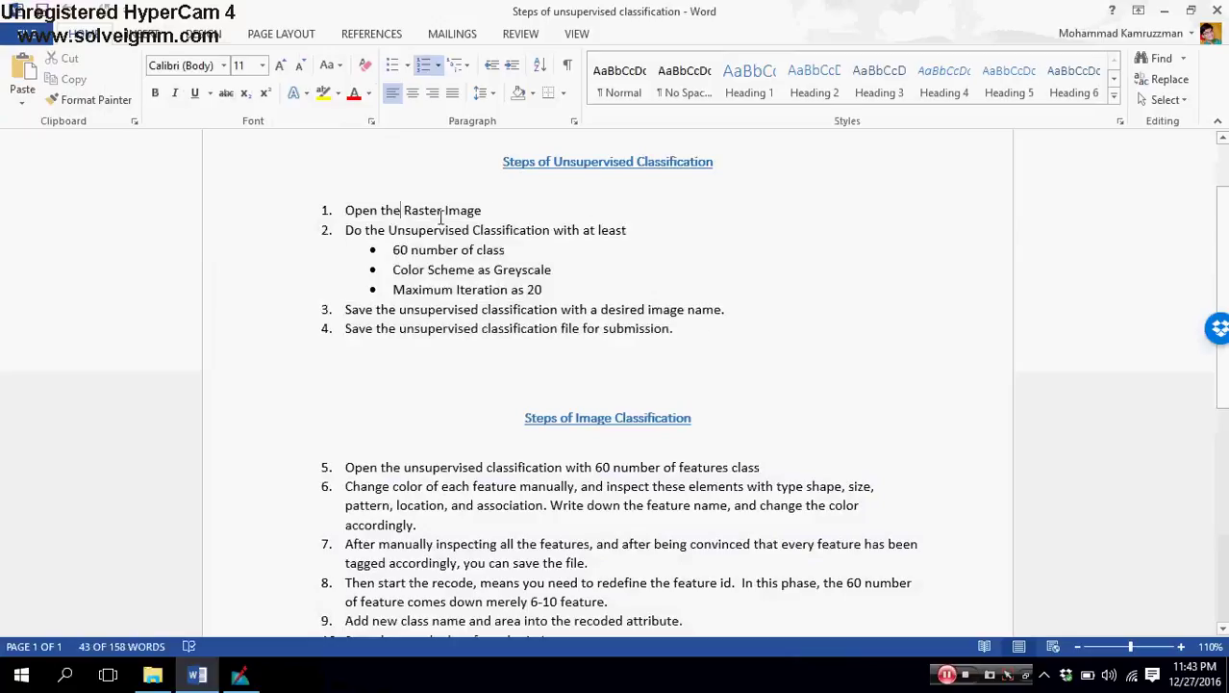
drag(349, 227, 626, 227)
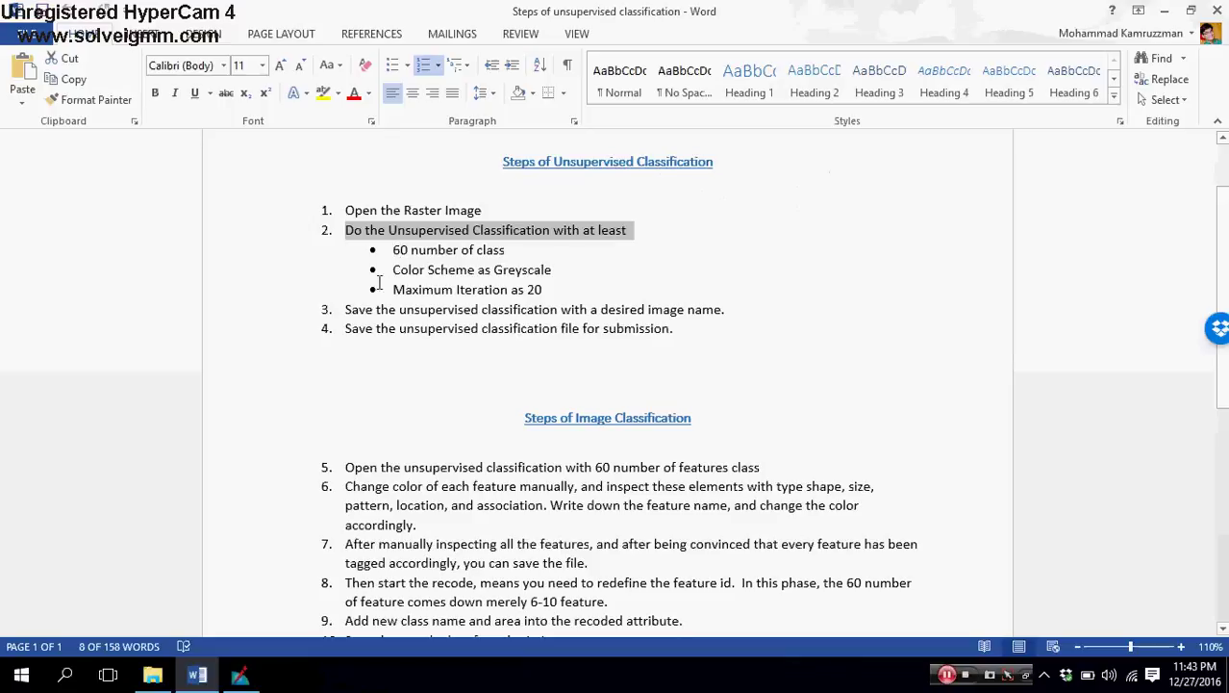
drag(390, 290, 561, 291)
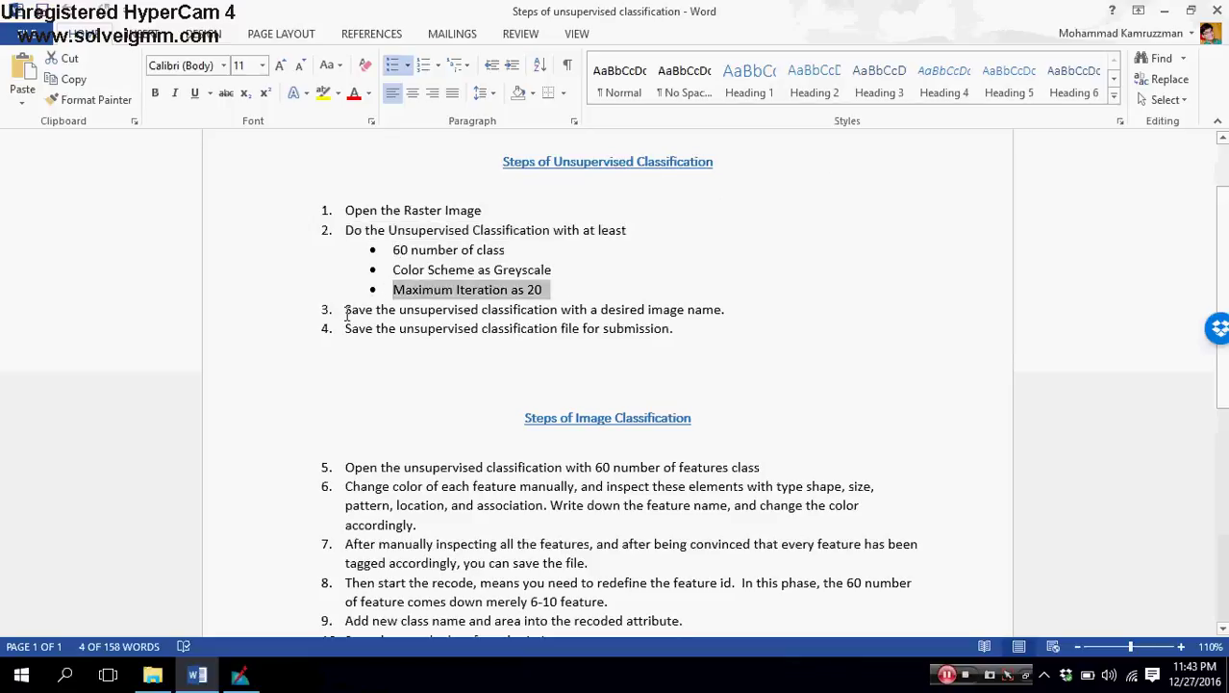
drag(348, 314, 727, 310)
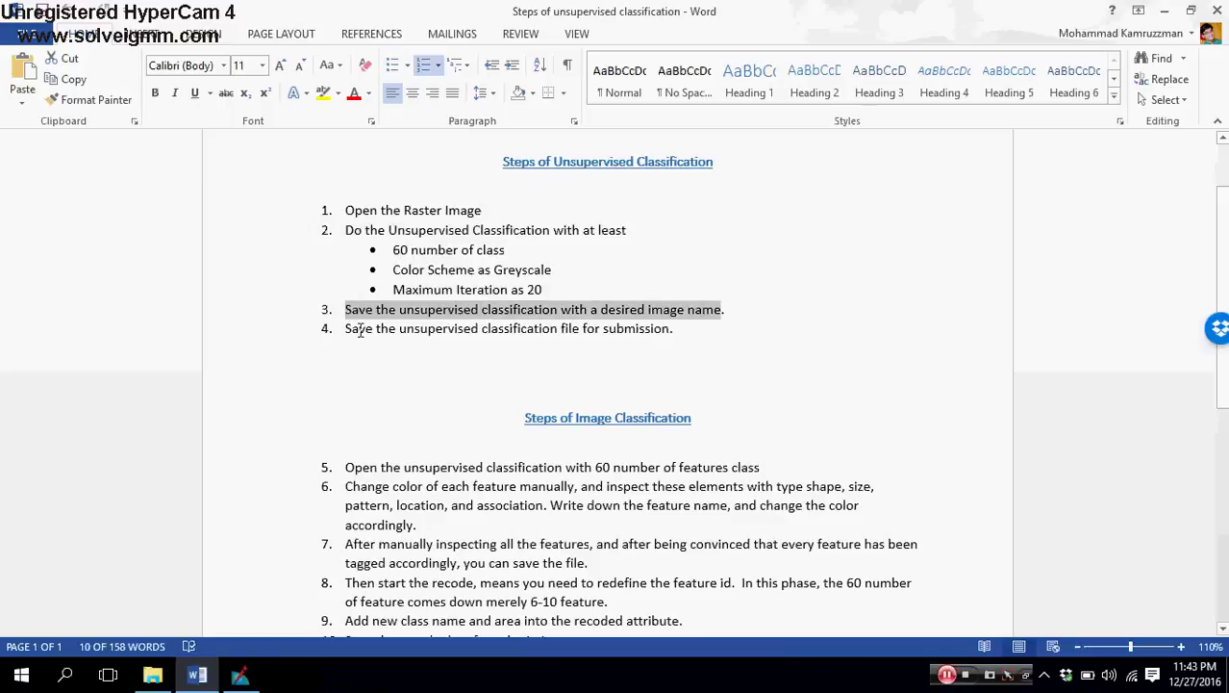
drag(348, 331, 671, 330)
Step: Return to ERDAS IMAGINE and close the classified layer's attribute table
click(241, 680)
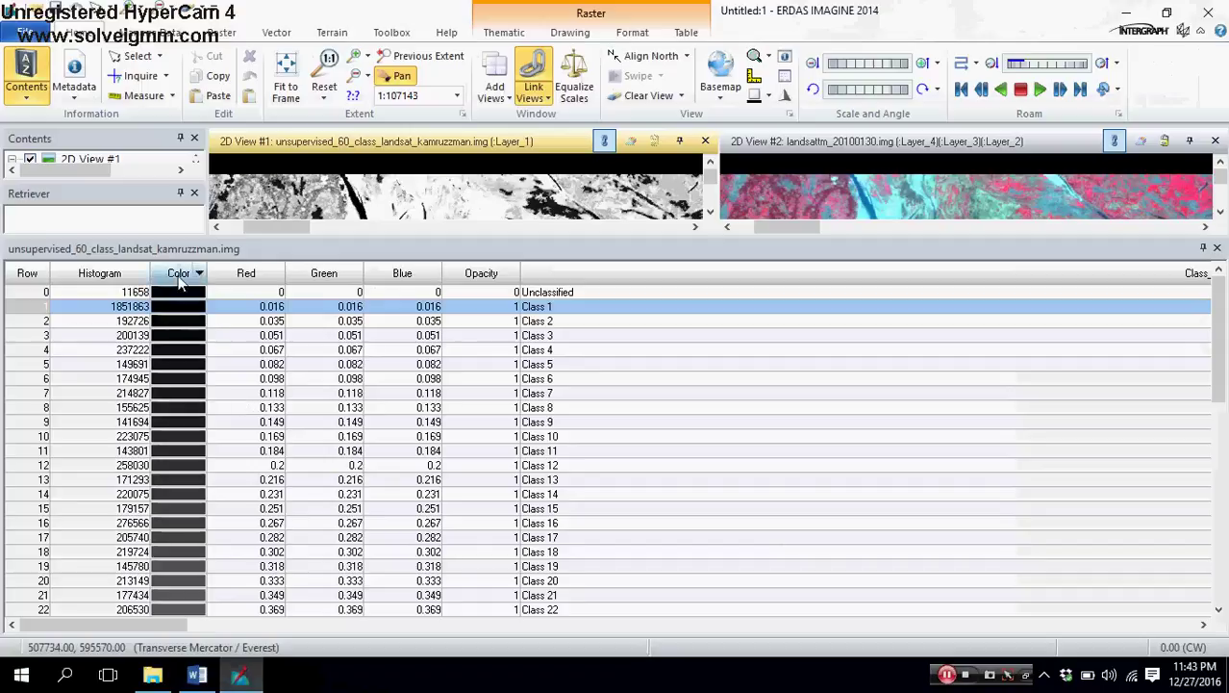
click(1216, 247)
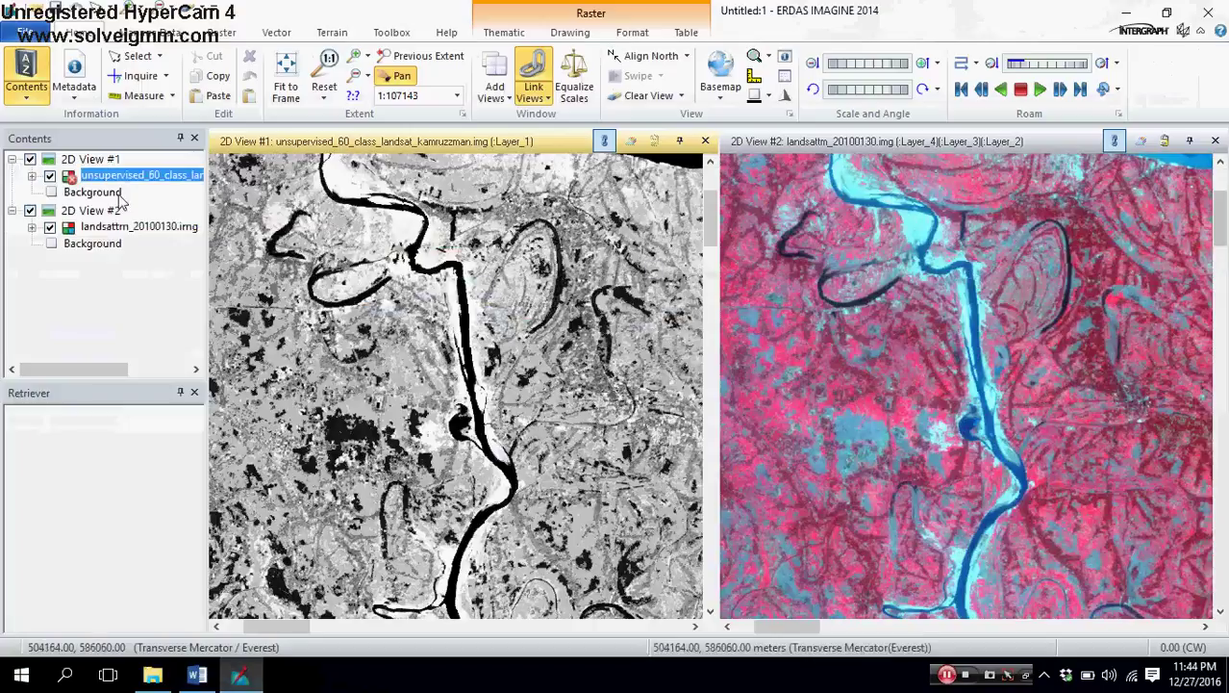